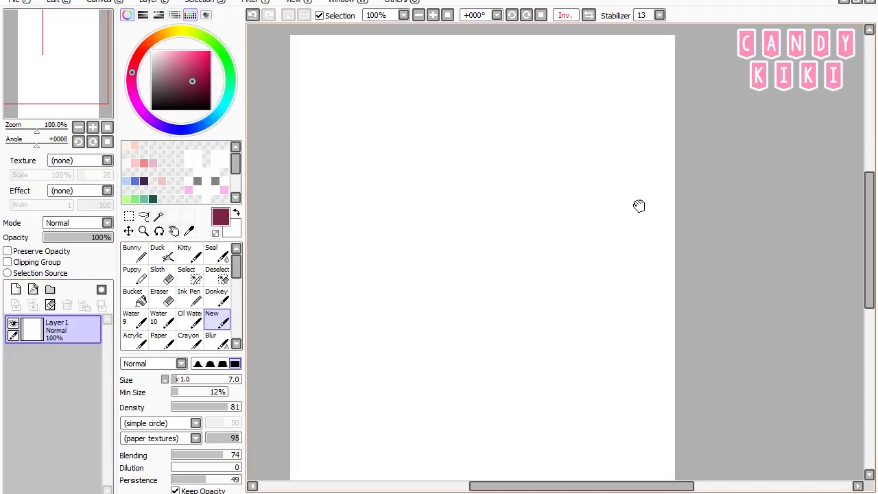
- Sketch an upper and a lower horizontal guide line for the eyes, with a small mouth stroke beneath
{"action": "left_click_drag", "start_coordinate": [580, 180], "coordinate": [392, 186]}
{"action": "left_click_drag", "start_coordinate": [336, 182], "coordinate": [627, 179]}
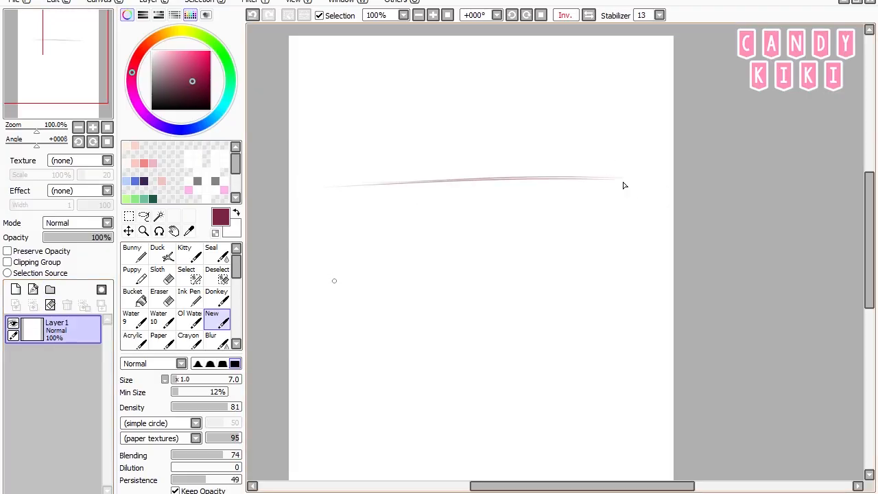
{"action": "key", "text": "ctrl+z"}
{"action": "mouse_move", "coordinate": [334, 281]}
{"action": "left_mouse_down"}
{"action": "mouse_move", "coordinate": [568, 271]}
{"action": "mouse_move", "coordinate": [636, 282]}
{"action": "mouse_move", "coordinate": [339, 284]}
{"action": "mouse_move", "coordinate": [636, 270]}
{"action": "left_mouse_up"}
{"action": "key", "text": "ctrl+z"}
{"action": "key", "text": "ctrl+z"}
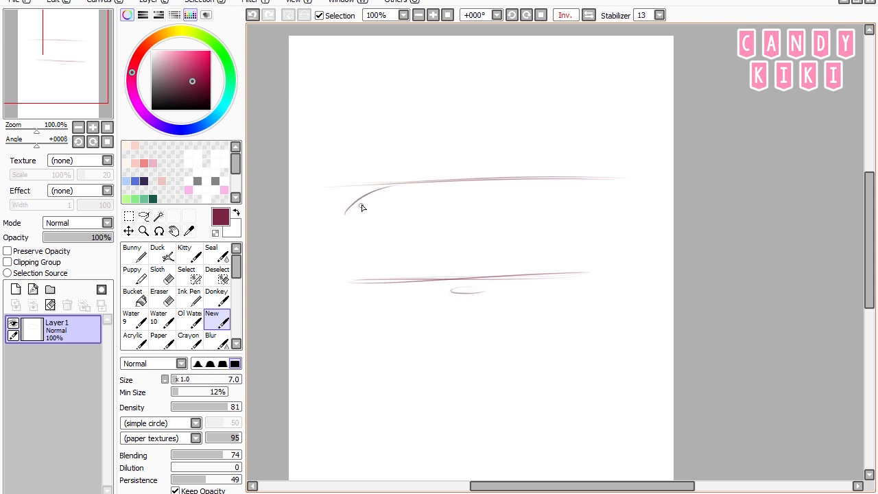
- Sketch the thick upper eyelid arc of one eye along the upper guide line, ending in an outer winged lash
{"action": "key", "text": "ctrl+z"}
{"action": "left_click_drag", "start_coordinate": [348, 204], "coordinate": [427, 189]}
{"action": "key", "text": "ctrl+z"}
{"action": "left_click_drag", "start_coordinate": [347, 211], "coordinate": [422, 192]}
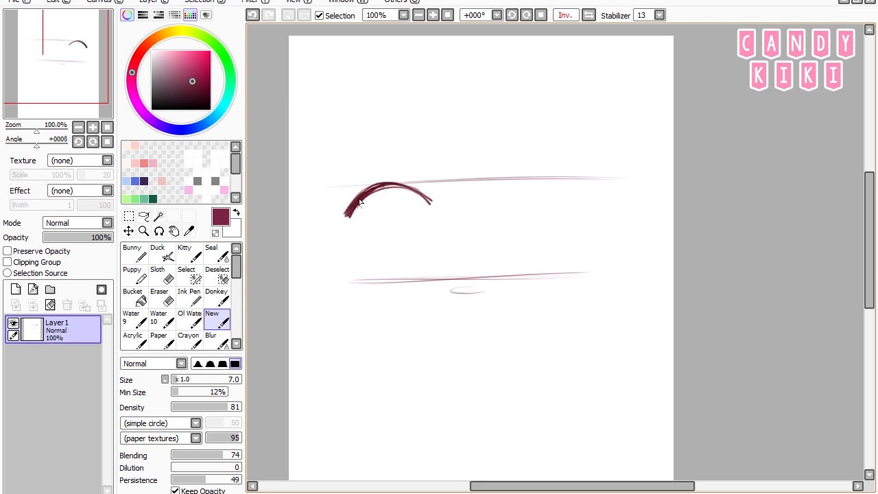
{"action": "key", "text": "ctrl+z"}
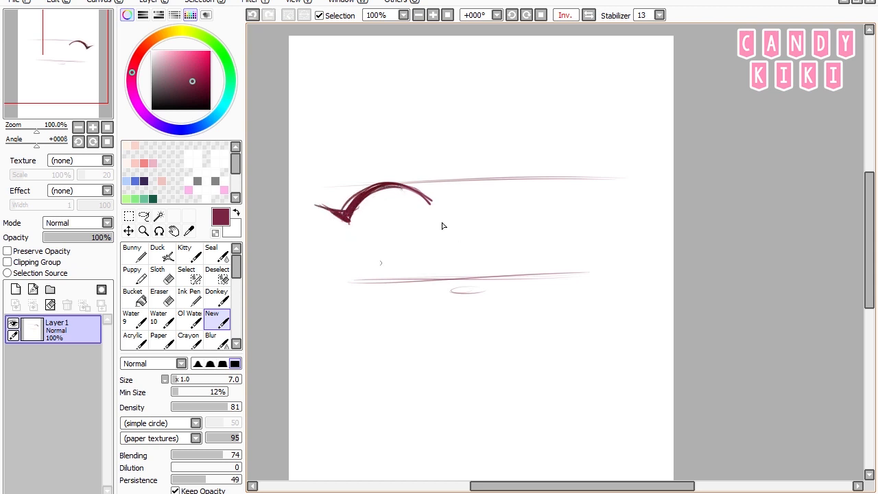
- Sketch the lower eyelid curve with outer lashes on the lower guide line and refine the upper eyelid's inner end
{"action": "left_click_drag", "start_coordinate": [371, 268], "coordinate": [416, 276]}
{"action": "key", "text": "ctrl+z"}
{"action": "left_click_drag", "start_coordinate": [402, 186], "coordinate": [434, 211]}
{"action": "key", "text": "ctrl+z"}
{"action": "key", "text": "ctrl+z"}
{"action": "left_click_drag", "start_coordinate": [360, 270], "coordinate": [412, 275]}
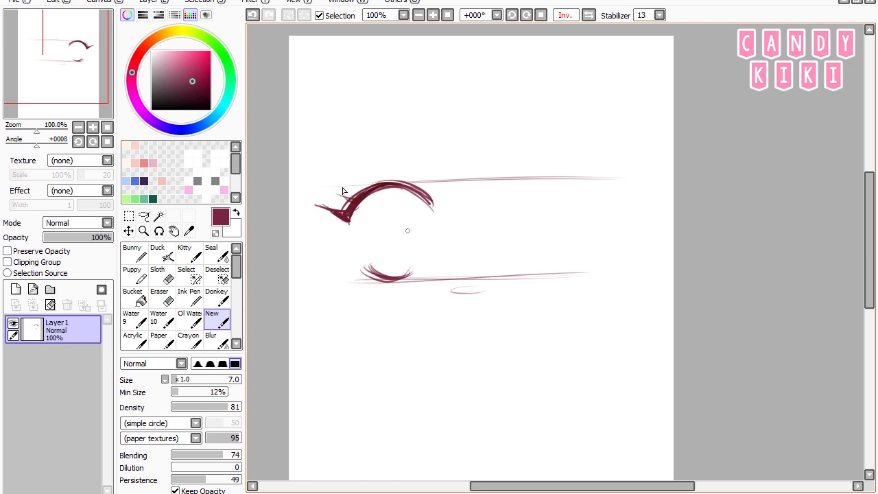
{"action": "key", "text": "ctrl+z"}
{"action": "left_click_drag", "start_coordinate": [380, 276], "coordinate": [354, 282]}
{"action": "key", "text": "ctrl+z"}
{"action": "left_click_drag", "start_coordinate": [421, 269], "coordinate": [394, 289]}
- Return the mirrored canvas view to normal and apply a Transform to the whole eye sketch
{"action": "left_click", "coordinate": [143, 218]}
{"action": "left_click", "coordinate": [588, 14]}
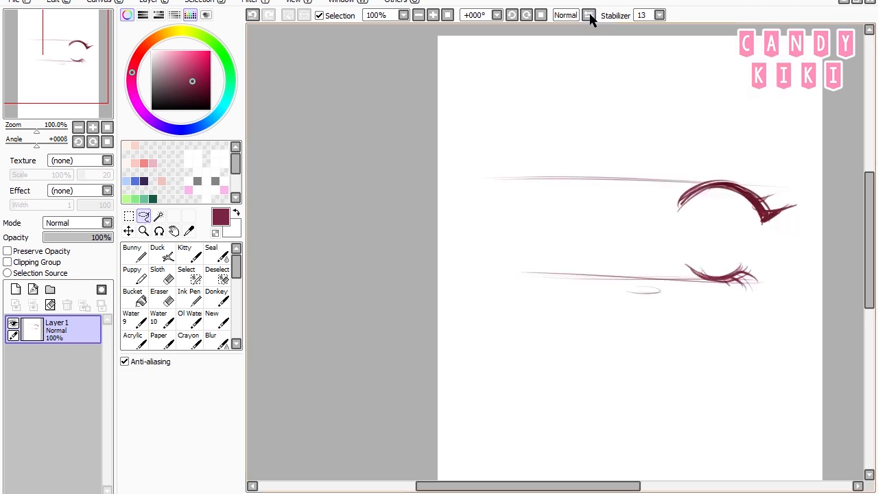
{"action": "left_click", "coordinate": [128, 217]}
{"action": "left_click", "coordinate": [146, 401]}
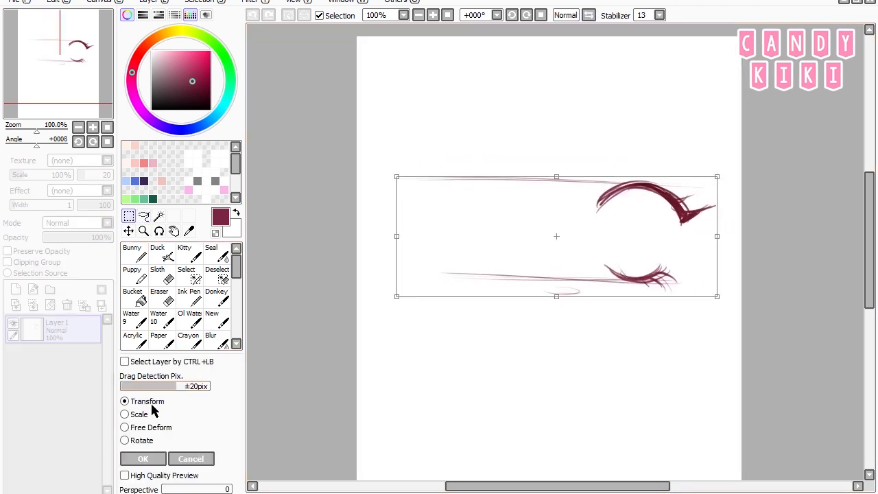
{"action": "left_click_drag", "start_coordinate": [734, 360], "coordinate": [740, 350]}
{"action": "key", "text": "Return"}
- Copy the sketched eye onto a new layer, flip it horizontally and place it as the matching second eye
{"action": "left_click_drag", "start_coordinate": [584, 139], "coordinate": [745, 347]}
{"action": "key", "text": "ctrl+c"}
{"action": "key", "text": "ctrl+v"}
{"action": "key", "text": "ctrl+h"}
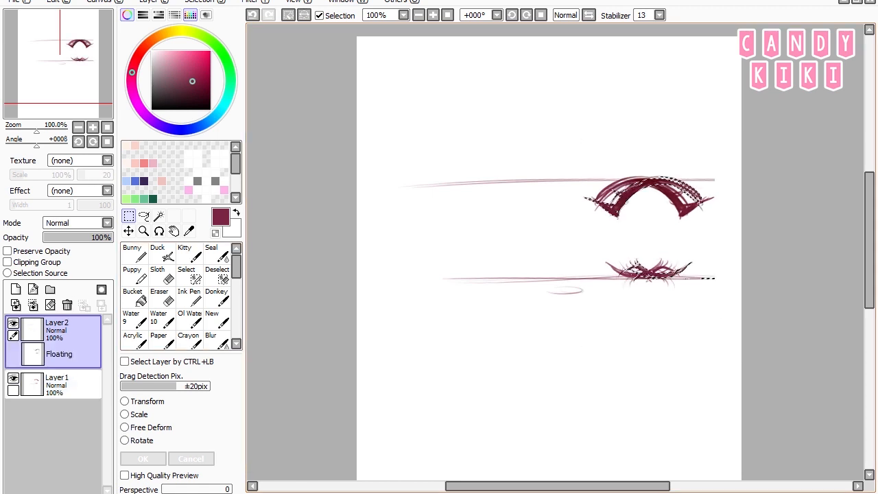
{"action": "left_click_drag", "start_coordinate": [676, 186], "coordinate": [474, 186]}
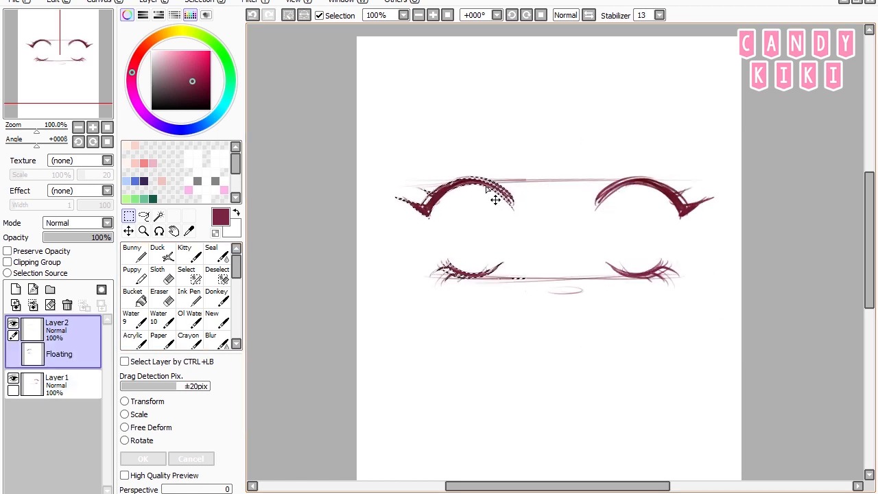
{"action": "key", "text": "Return"}
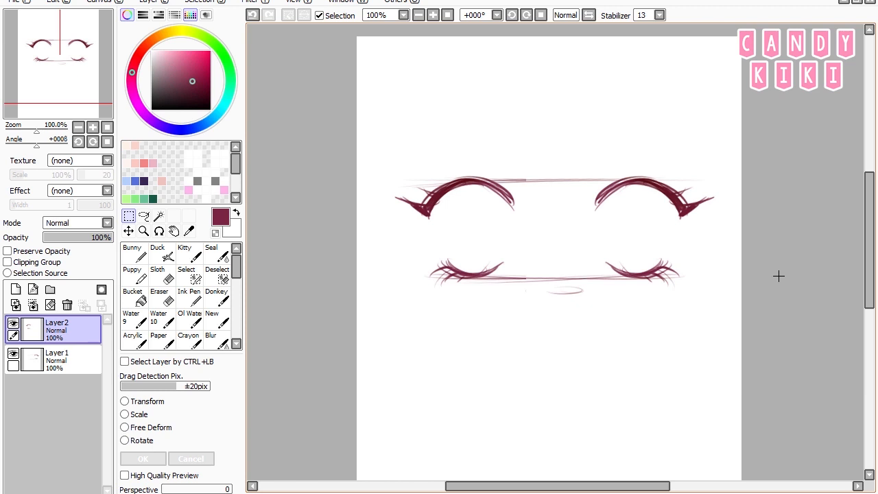
- Select the mouth stroke on Layer1 and move it to the centre between the two eyes
{"action": "mouse_move", "coordinate": [533, 286]}
{"action": "left_mouse_down"}
{"action": "mouse_move", "coordinate": [611, 325]}
{"action": "mouse_move", "coordinate": [590, 317]}
{"action": "left_mouse_up"}
{"action": "left_click", "coordinate": [582, 302], "text": "ctrl"}
{"action": "left_click", "coordinate": [70, 359]}
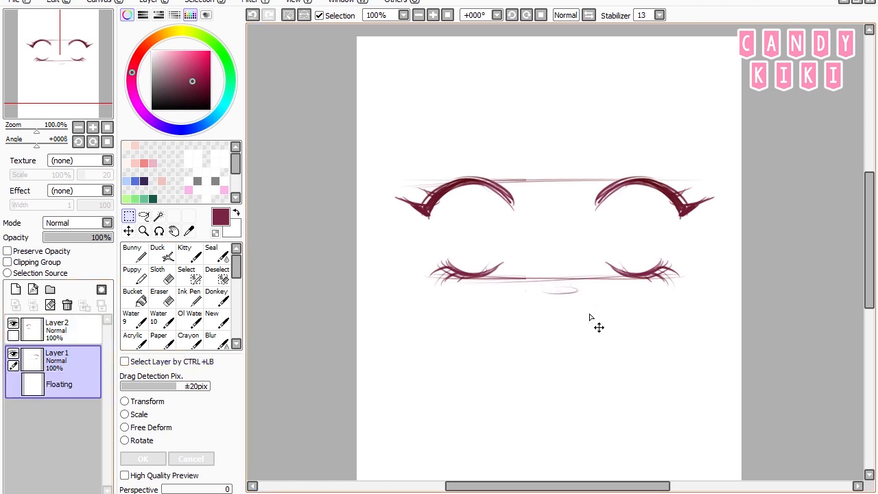
{"action": "left_click", "coordinate": [155, 403]}
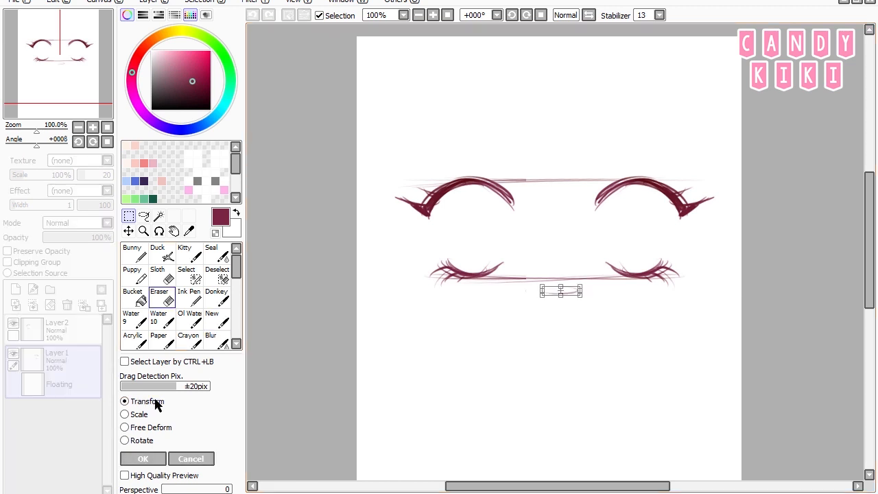
{"action": "left_click", "coordinate": [203, 458]}
{"action": "left_click", "coordinate": [128, 231]}
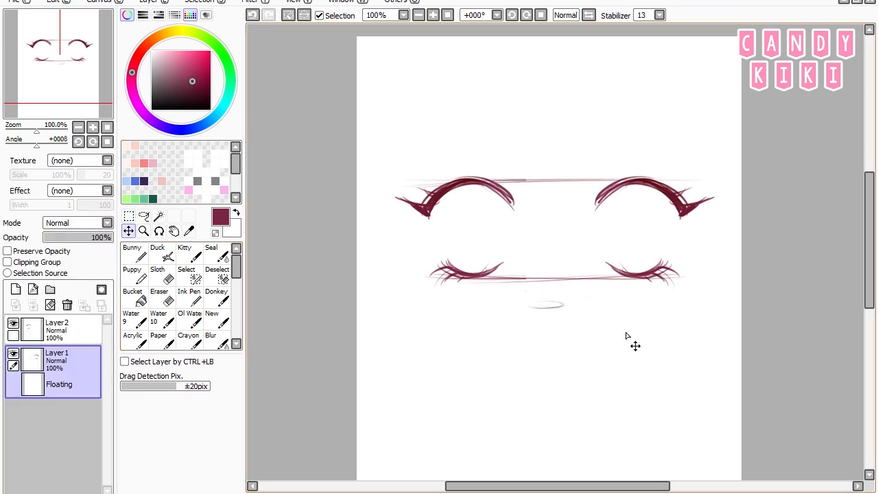
- Add a new layer above Layer2 and paint a solid round iris in each eye with the Bunny brush
{"action": "left_click", "coordinate": [133, 252]}
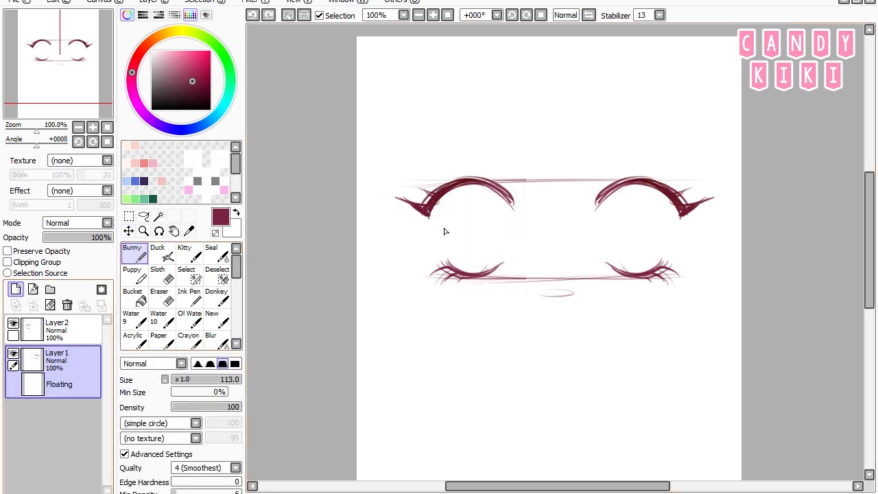
{"action": "left_click", "coordinate": [13, 291]}
{"action": "left_click_drag", "start_coordinate": [70, 355], "coordinate": [78, 319]}
{"action": "key", "text": "ctrl+z"}
{"action": "key", "text": "ctrl+z"}
{"action": "left_click", "coordinate": [15, 291]}
{"action": "left_click_drag", "start_coordinate": [72, 355], "coordinate": [77, 317]}
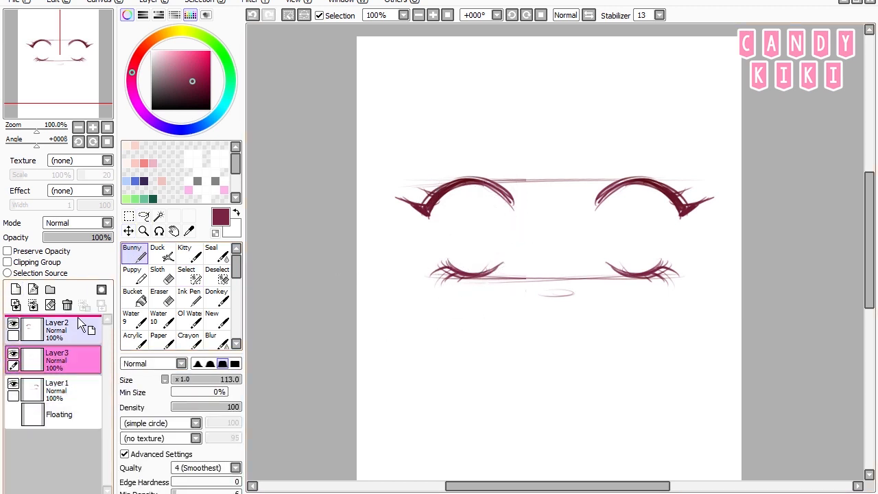
{"action": "left_click", "coordinate": [476, 224]}
{"action": "left_click_drag", "start_coordinate": [627, 225], "coordinate": [635, 223]}
- Merge Layer2 into Layer1 and set the opacity of both Layer3 and Layer1 to 34%
{"action": "left_click", "coordinate": [73, 360]}
{"action": "left_click", "coordinate": [33, 305]}
{"action": "left_click", "coordinate": [162, 297]}
{"action": "left_click", "coordinate": [73, 330]}
{"action": "left_click_drag", "start_coordinate": [108, 238], "coordinate": [68, 238]}
{"action": "left_click", "coordinate": [73, 356]}
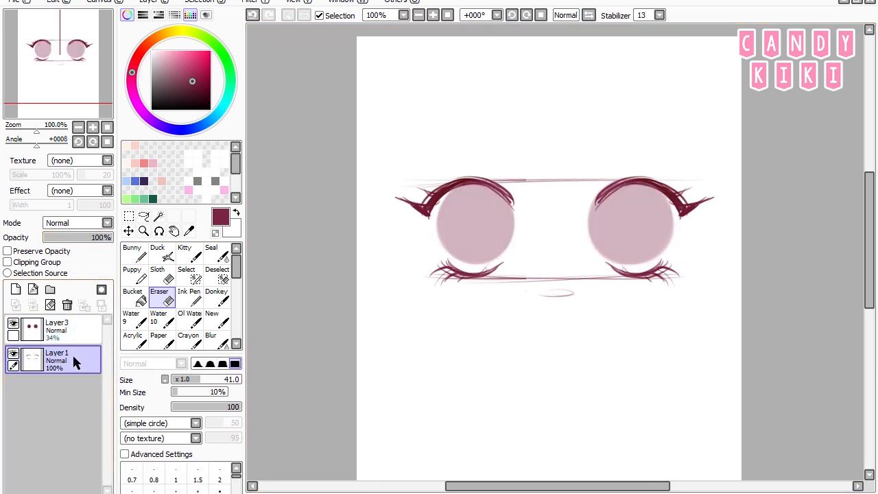
{"action": "left_click", "coordinate": [66, 237]}
- Sketch eyelid creases and thin eyebrows above both eyes with the Bunny brush at size 13
{"action": "left_click", "coordinate": [65, 330]}
{"action": "left_click", "coordinate": [133, 253]}
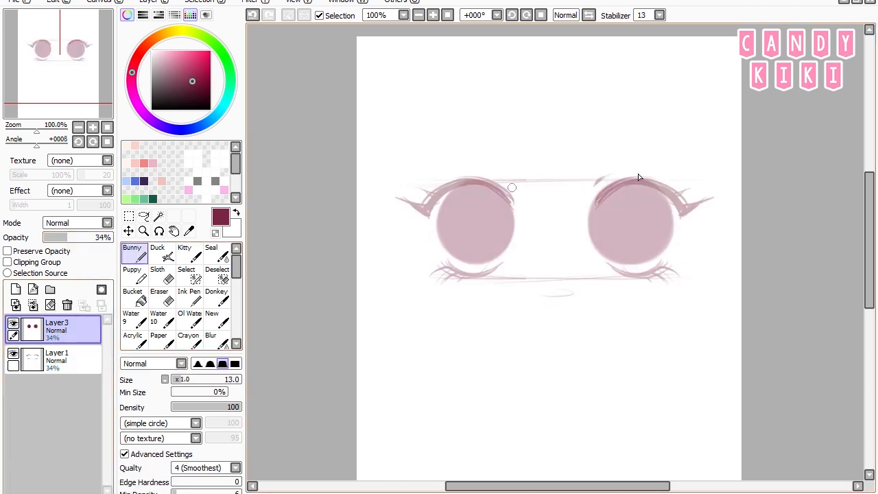
{"action": "key", "text": "ctrl+z"}
{"action": "left_click_drag", "start_coordinate": [514, 187], "coordinate": [495, 170]}
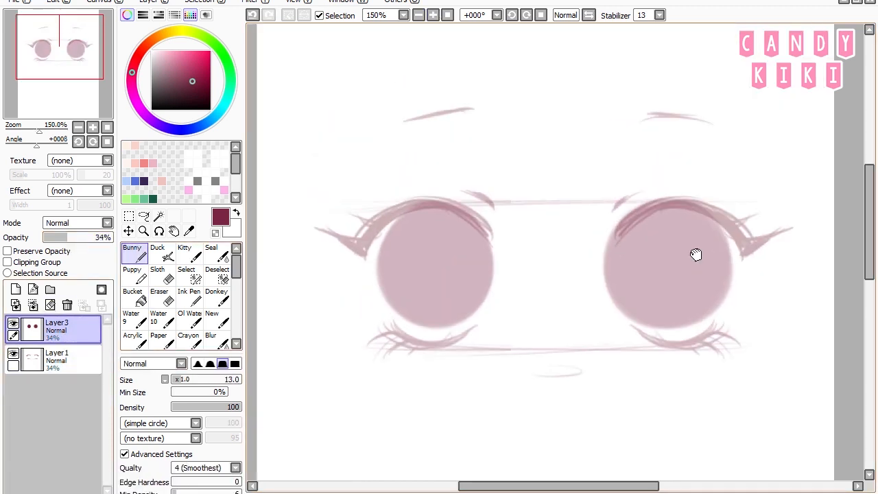
- Add a line art layer on top and lower the opacity of Layer1 to 24% and Layer3 to 20%
{"action": "left_click", "coordinate": [16, 289]}
{"action": "left_click", "coordinate": [217, 320]}
{"action": "left_click", "coordinate": [69, 390]}
{"action": "left_click", "coordinate": [59, 237]}
{"action": "left_click", "coordinate": [69, 361]}
{"action": "left_click", "coordinate": [57, 238]}
{"action": "left_click", "coordinate": [69, 330]}
- Ink the right eye's thick upper eyelid and its outer wing on Layer4 with the New brush at size 10
{"action": "mouse_move", "coordinate": [616, 236]}
{"action": "left_mouse_down"}
{"action": "mouse_move", "coordinate": [697, 210]}
{"action": "mouse_move", "coordinate": [743, 237]}
{"action": "left_mouse_up"}
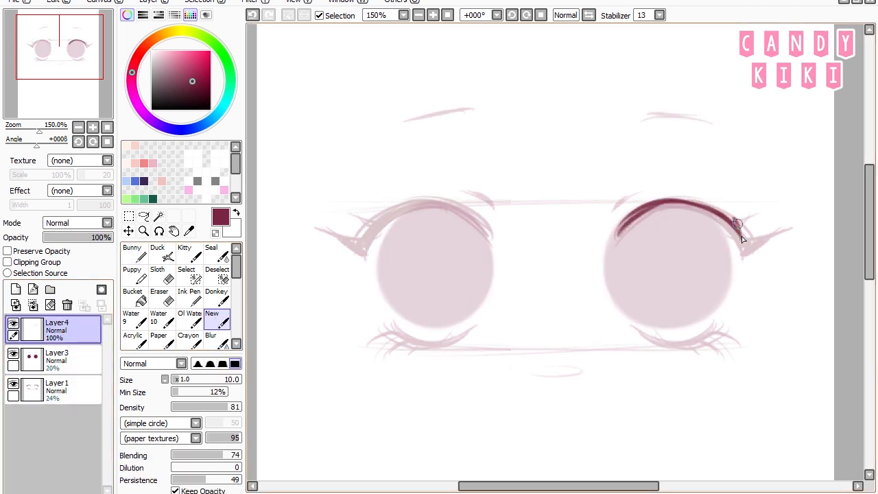
{"action": "left_click_drag", "start_coordinate": [663, 200], "coordinate": [749, 240]}
{"action": "key", "text": "ctrl+z"}
{"action": "mouse_move", "coordinate": [693, 200]}
{"action": "left_mouse_down"}
{"action": "mouse_move", "coordinate": [752, 243]}
{"action": "mouse_move", "coordinate": [633, 216]}
{"action": "left_mouse_up"}
{"action": "key", "text": "ctrl+z"}
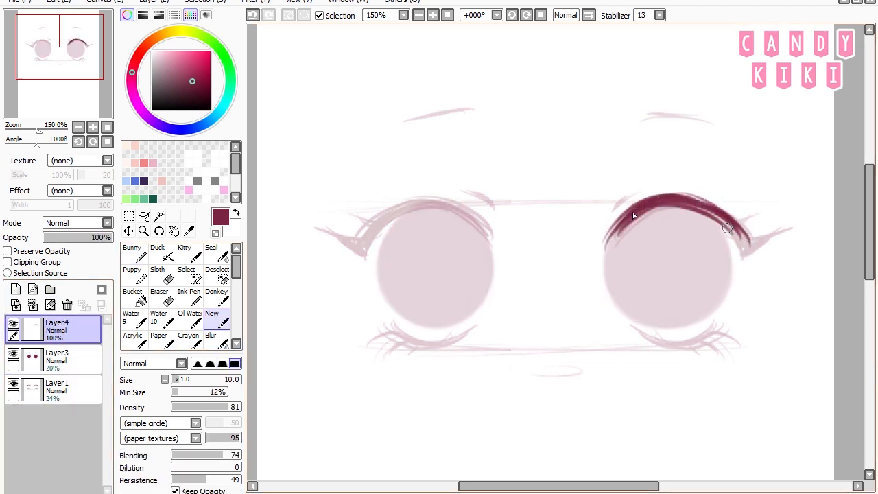
{"action": "left_click_drag", "start_coordinate": [743, 252], "coordinate": [798, 231]}
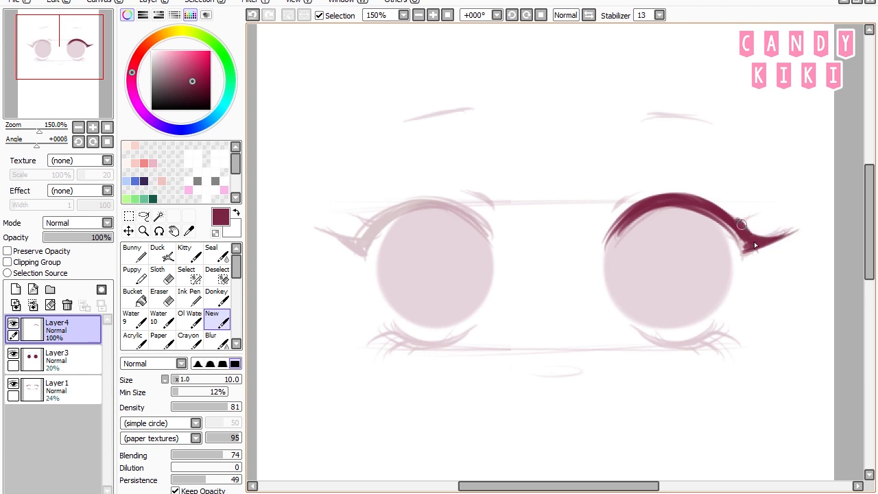
{"action": "mouse_move", "coordinate": [744, 277]}
{"action": "left_mouse_down"}
{"action": "mouse_move", "coordinate": [779, 237]}
{"action": "mouse_move", "coordinate": [806, 231]}
{"action": "left_mouse_up"}
- Ink the right eye's lower eyelid line with its outer lashes
{"action": "left_click_drag", "start_coordinate": [636, 332], "coordinate": [725, 321]}
{"action": "key", "text": "ctrl+z"}
{"action": "left_click_drag", "start_coordinate": [686, 343], "coordinate": [711, 353]}
- Ink the round iris outline of the right eye between the upper and lower eyelids
{"action": "left_click_drag", "start_coordinate": [637, 323], "coordinate": [612, 227]}
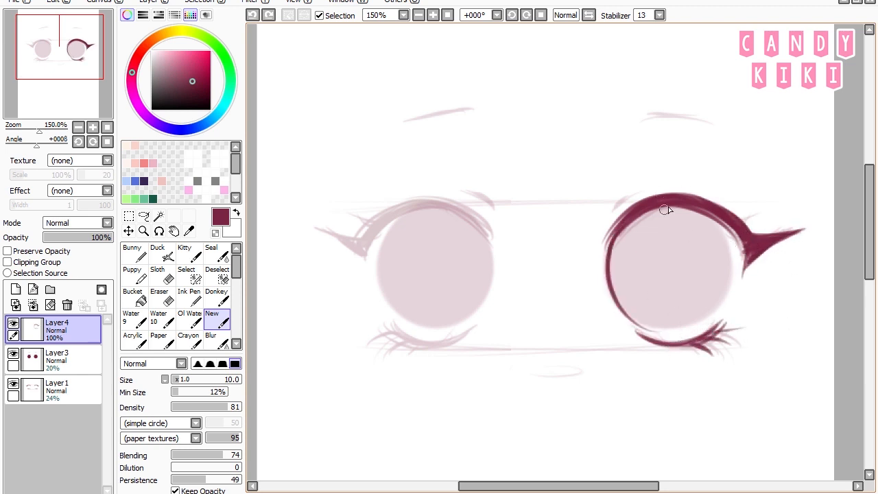
{"action": "key", "text": "ctrl+z"}
{"action": "mouse_move", "coordinate": [699, 211]}
{"action": "left_mouse_down"}
{"action": "mouse_move", "coordinate": [713, 316]}
{"action": "mouse_move", "coordinate": [688, 330]}
{"action": "mouse_move", "coordinate": [716, 311]}
{"action": "left_mouse_up"}
{"action": "key", "text": "ctrl+z"}
{"action": "mouse_move", "coordinate": [672, 332]}
{"action": "left_mouse_down"}
{"action": "mouse_move", "coordinate": [730, 268]}
{"action": "mouse_move", "coordinate": [717, 230]}
{"action": "mouse_move", "coordinate": [734, 288]}
{"action": "left_mouse_up"}
{"action": "key", "text": "ctrl+z"}
{"action": "mouse_move", "coordinate": [729, 239]}
{"action": "left_mouse_down"}
{"action": "mouse_move", "coordinate": [721, 306]}
{"action": "mouse_move", "coordinate": [734, 263]}
{"action": "left_mouse_up"}
{"action": "key", "text": "ctrl+z"}
{"action": "left_click_drag", "start_coordinate": [627, 234], "coordinate": [611, 273]}
- Hide Layer1 and Layer3, and clean up the right eye's iris outline with the Eraser at size 7
{"action": "left_click", "coordinate": [420, 15]}
{"action": "left_click_drag", "start_coordinate": [707, 322], "coordinate": [699, 310]}
{"action": "left_click", "coordinate": [13, 384]}
{"action": "left_click", "coordinate": [13, 356]}
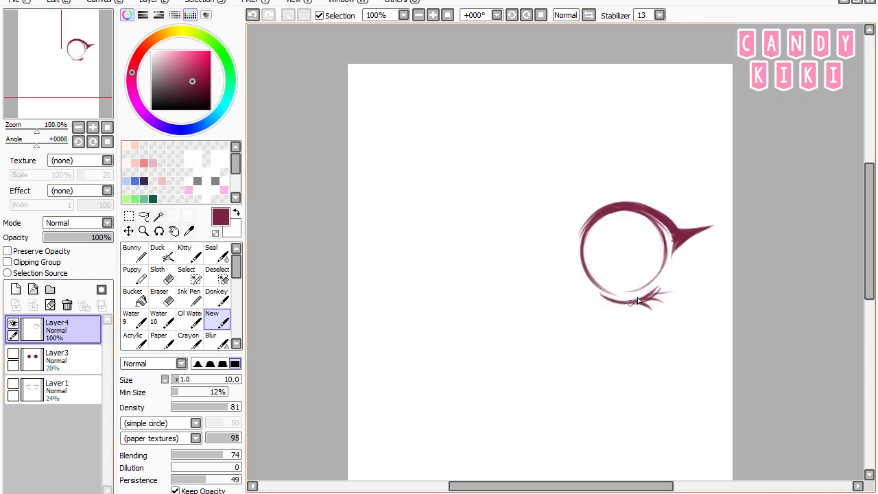
{"action": "key", "text": "e"}
{"action": "left_click_drag", "start_coordinate": [630, 277], "coordinate": [606, 277]}
{"action": "left_click_drag", "start_coordinate": [587, 280], "coordinate": [631, 281]}
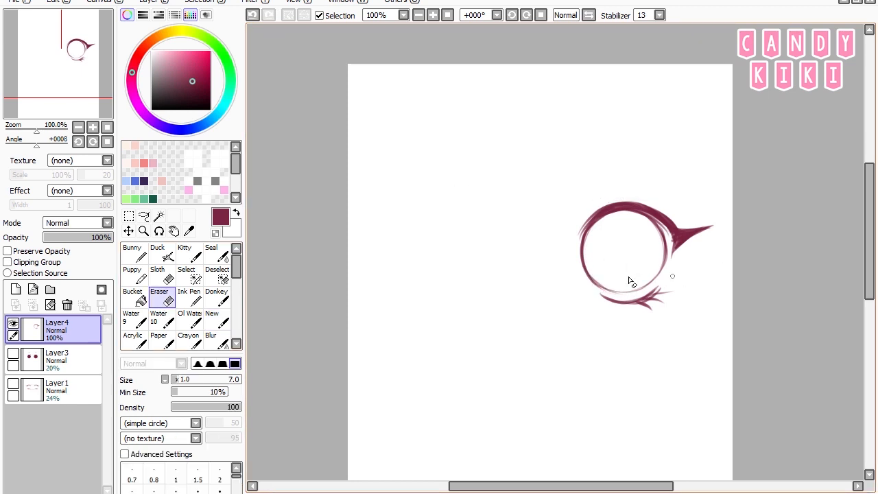
{"action": "key", "text": "ctrl+z"}
{"action": "left_click_drag", "start_coordinate": [667, 241], "coordinate": [669, 262]}
{"action": "left_click_drag", "start_coordinate": [757, 298], "coordinate": [756, 297]}
- Show the sketch layers again, and place a mirrored copy of the inked right eye over the left eye sketch
{"action": "left_click", "coordinate": [13, 384]}
{"action": "left_click", "coordinate": [13, 353]}
{"action": "left_click", "coordinate": [129, 216]}
{"action": "left_click_drag", "start_coordinate": [543, 158], "coordinate": [727, 358]}
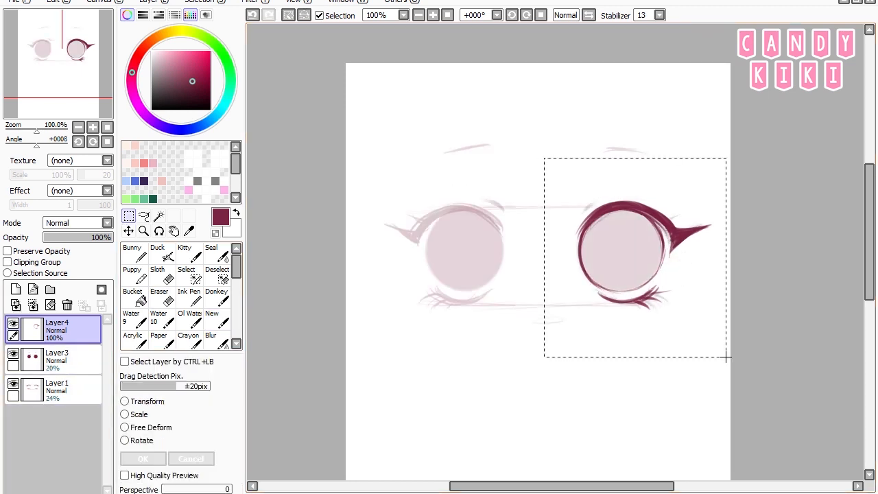
{"action": "key", "text": "ctrl+c"}
{"action": "key", "text": "ctrl+v"}
{"action": "left_click_drag", "start_coordinate": [674, 212], "coordinate": [474, 215]}
{"action": "key", "text": "ctrl+d"}
{"action": "left_click", "coordinate": [13, 413]}
{"action": "left_click", "coordinate": [13, 413]}
- Merge the mirrored eye into Layer4 and ink the eyebrows, eyelid creases and small oval mouth with the New brush
{"action": "left_click", "coordinate": [215, 318]}
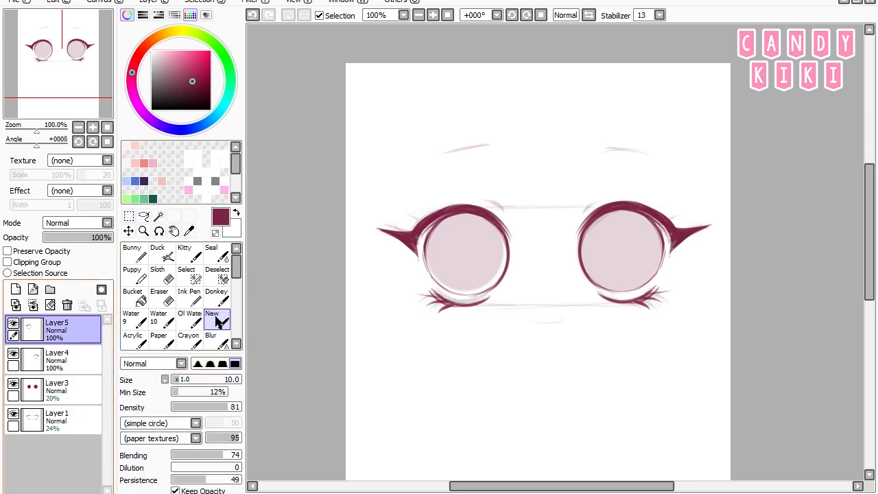
{"action": "key", "text": "ctrl+e"}
{"action": "left_click_drag", "start_coordinate": [646, 152], "coordinate": [594, 148]}
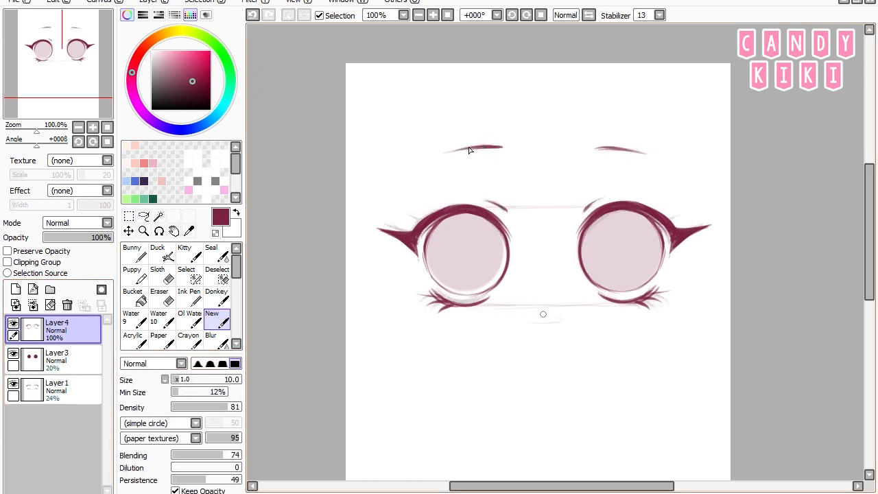
{"action": "left_click_drag", "start_coordinate": [558, 320], "coordinate": [546, 323]}
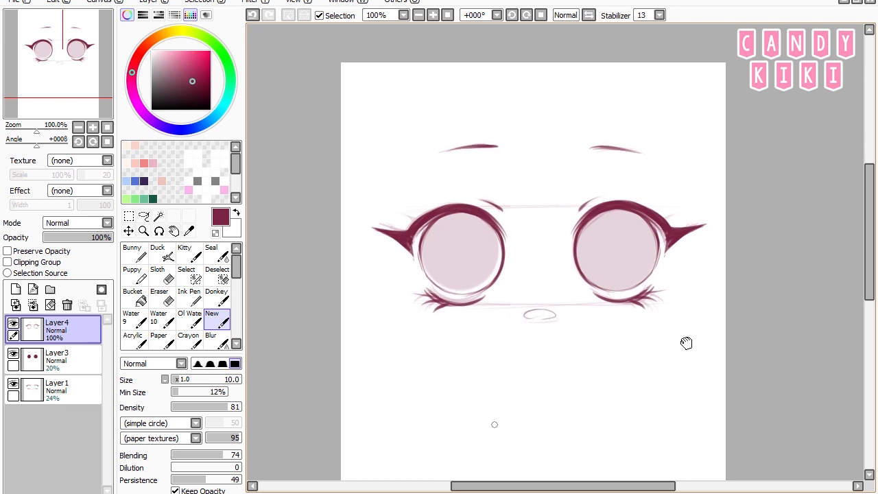
- Delete the two sketch layers, Layer1 and Layer3, leaving only the line art layer
{"action": "left_click", "coordinate": [58, 358]}
{"action": "left_click", "coordinate": [55, 389]}
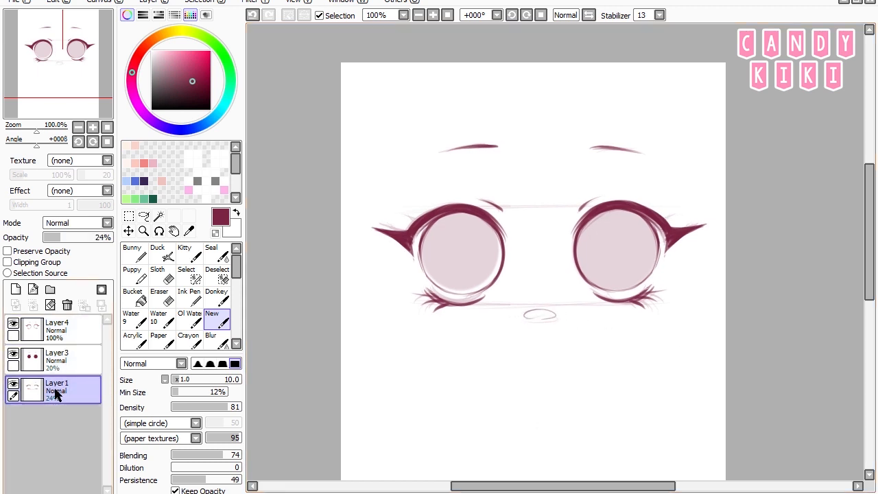
{"action": "left_click", "coordinate": [66, 308]}
{"action": "left_click", "coordinate": [66, 309]}
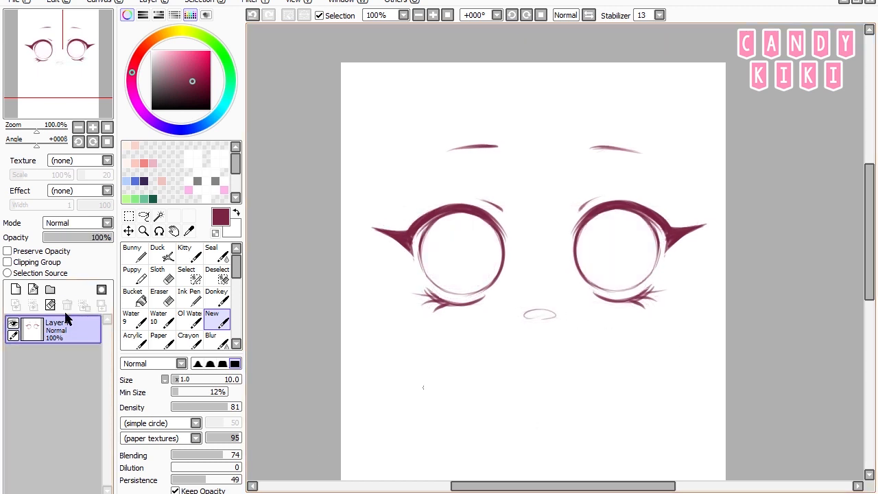
- Paint a pale skin-tone base behind the face on a new layer with the Bunny brush, and place it below Layer4
{"action": "left_click", "coordinate": [16, 291]}
{"action": "left_click", "coordinate": [133, 252]}
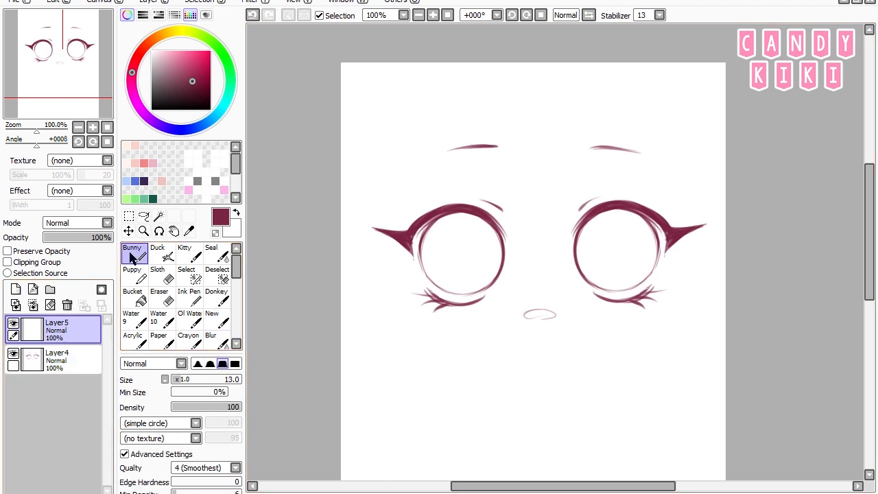
{"action": "left_click", "coordinate": [130, 159]}
{"action": "mouse_move", "coordinate": [580, 211]}
{"action": "left_mouse_down"}
{"action": "mouse_move", "coordinate": [588, 157]}
{"action": "mouse_move", "coordinate": [470, 304]}
{"action": "mouse_move", "coordinate": [322, 315]}
{"action": "left_mouse_up"}
{"action": "left_click_drag", "start_coordinate": [59, 329], "coordinate": [64, 404]}
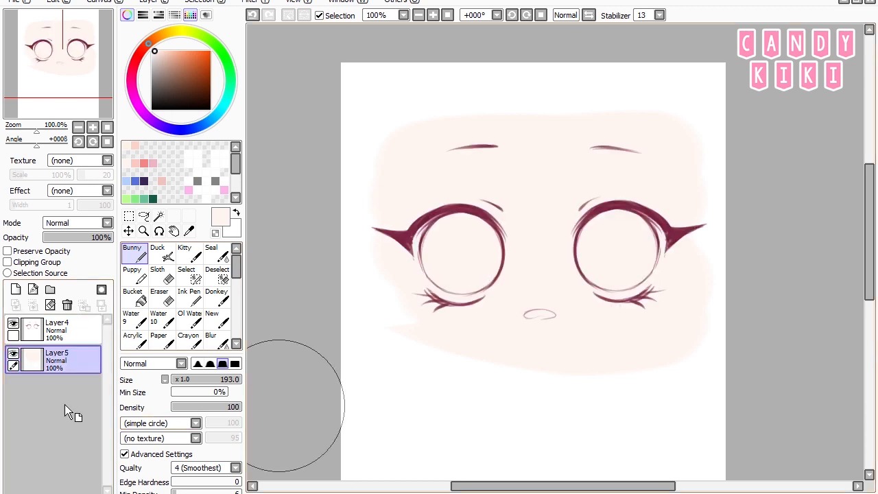
- Crop the canvas to a rectangular selection around the face, removing the empty lower part
{"action": "left_click", "coordinate": [128, 215]}
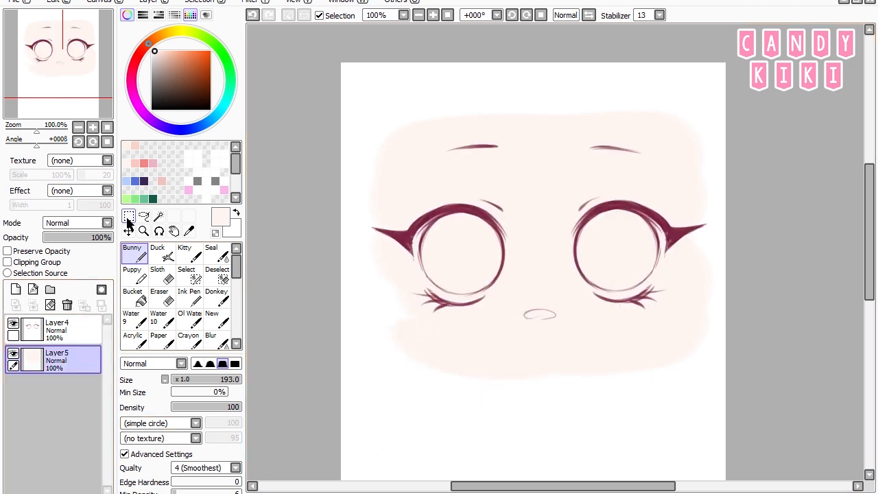
{"action": "left_click_drag", "start_coordinate": [300, 41], "coordinate": [763, 435]}
{"action": "left_click", "coordinate": [106, 2]}
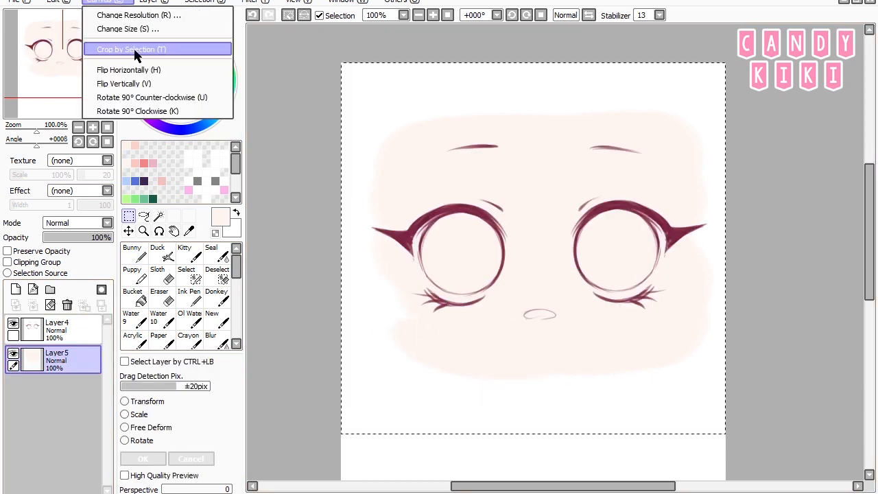
{"action": "left_click", "coordinate": [135, 50]}
{"action": "left_click_drag", "start_coordinate": [778, 396], "coordinate": [727, 355]}
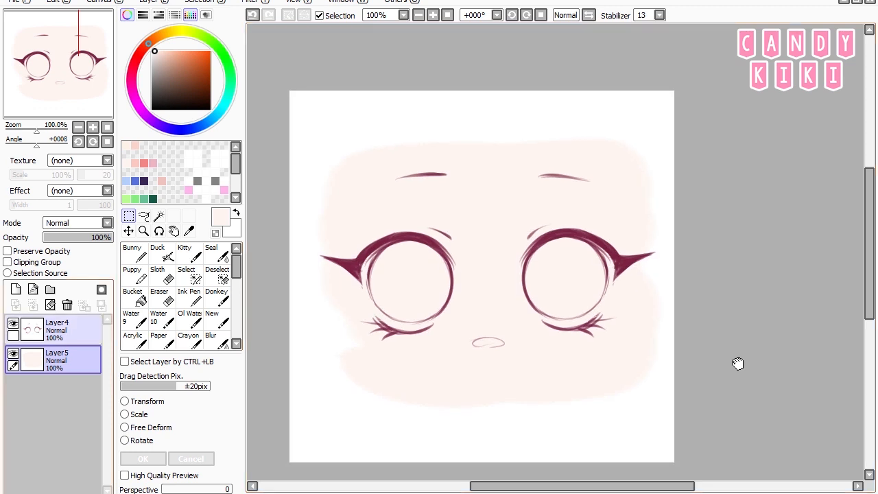
- Link Layer4 to Layer5 and shift the line art and skin base together slightly to centre the face
{"action": "left_click", "coordinate": [13, 334]}
{"action": "left_click", "coordinate": [128, 231]}
{"action": "left_click_drag", "start_coordinate": [657, 369], "coordinate": [621, 374]}
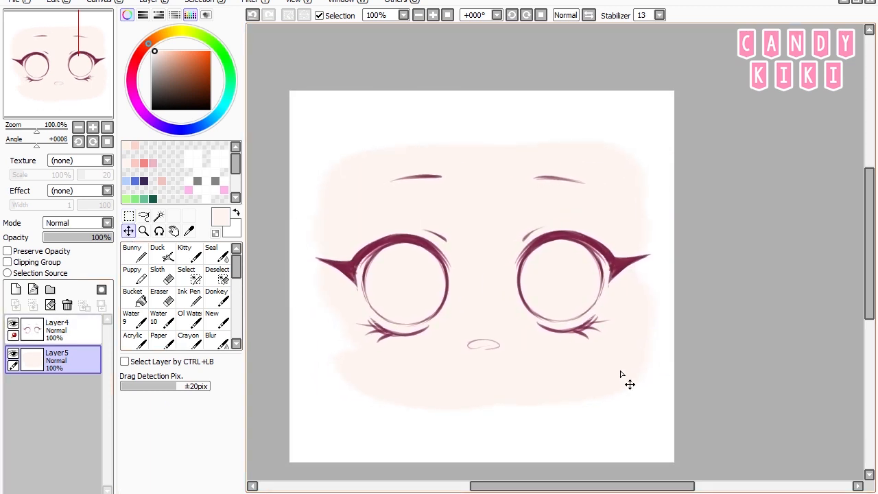
{"action": "key", "text": "m"}
- Add a new empty layer above the line art and make Layer4 the selection source
{"action": "left_click", "coordinate": [15, 291]}
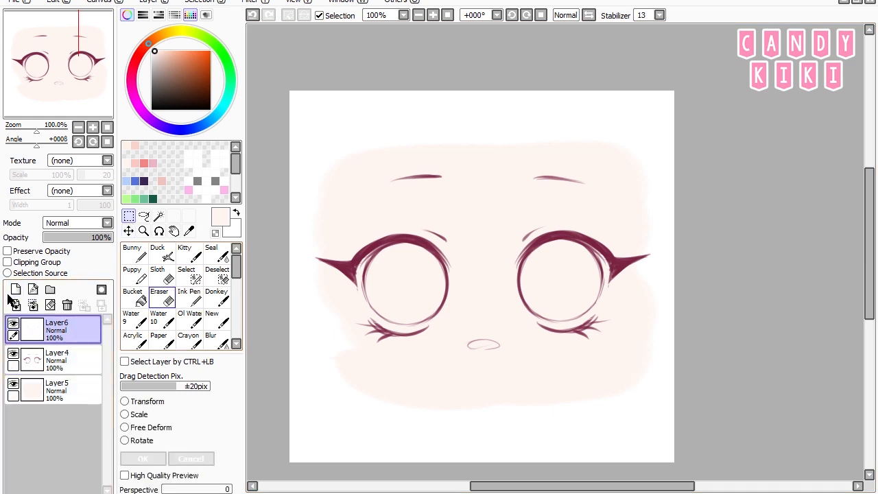
{"action": "left_click", "coordinate": [64, 366]}
{"action": "left_click", "coordinate": [47, 276]}
{"action": "left_click", "coordinate": [55, 329]}
- Paint the inside of both eyes white on Layer5 using the Bunny brush at size 49
{"action": "key", "text": "n"}
{"action": "left_click", "coordinate": [69, 384]}
{"action": "left_click", "coordinate": [11, 384]}
{"action": "left_click", "coordinate": [11, 384]}
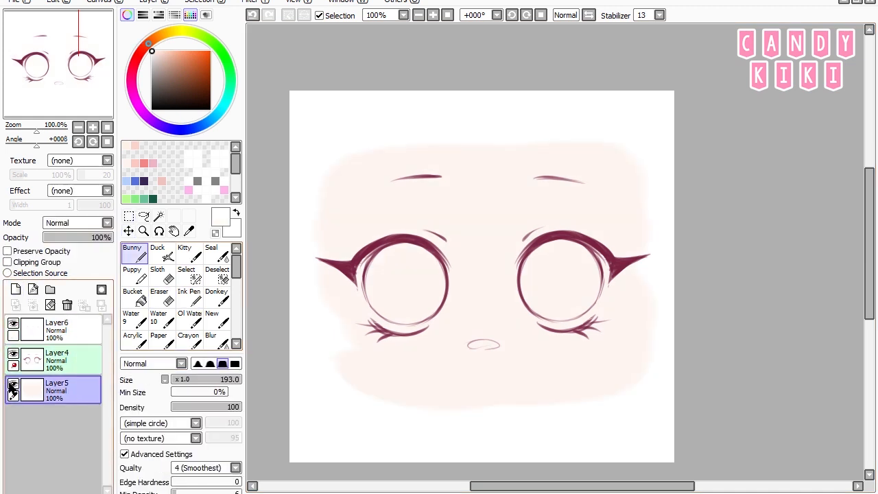
{"action": "left_click", "coordinate": [151, 50]}
{"action": "left_click_drag", "start_coordinate": [485, 285], "coordinate": [451, 285]}
{"action": "mouse_move", "coordinate": [386, 252]}
{"action": "left_mouse_down"}
{"action": "mouse_move", "coordinate": [373, 271]}
{"action": "mouse_move", "coordinate": [382, 312]}
{"action": "mouse_move", "coordinate": [370, 264]}
{"action": "mouse_move", "coordinate": [421, 316]}
{"action": "mouse_move", "coordinate": [432, 313]}
{"action": "mouse_move", "coordinate": [437, 288]}
{"action": "mouse_move", "coordinate": [390, 309]}
{"action": "mouse_move", "coordinate": [431, 284]}
{"action": "mouse_move", "coordinate": [398, 278]}
{"action": "left_mouse_up"}
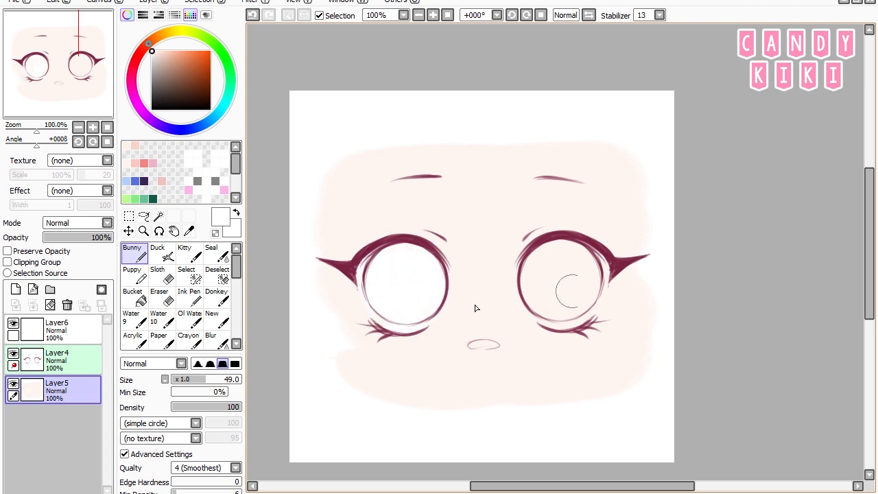
{"action": "mouse_move", "coordinate": [569, 292]}
{"action": "left_mouse_down"}
{"action": "mouse_move", "coordinate": [559, 288]}
{"action": "mouse_move", "coordinate": [590, 302]}
{"action": "mouse_move", "coordinate": [542, 282]}
{"action": "mouse_move", "coordinate": [569, 255]}
{"action": "mouse_move", "coordinate": [578, 280]}
{"action": "left_mouse_up"}
{"action": "key", "text": "ctrl+z"}
{"action": "right_click", "coordinate": [564, 319]}
{"action": "key", "text": "ctrl+z"}
- Colour the mouth and the skin around both inner eyelid creases pale pink on Layer5
{"action": "mouse_move", "coordinate": [475, 348]}
{"action": "left_mouse_down"}
{"action": "mouse_move", "coordinate": [492, 354]}
{"action": "mouse_move", "coordinate": [501, 344]}
{"action": "left_mouse_up"}
{"action": "left_click_drag", "start_coordinate": [526, 234], "coordinate": [543, 227]}
{"action": "left_click_drag", "start_coordinate": [427, 229], "coordinate": [458, 240]}
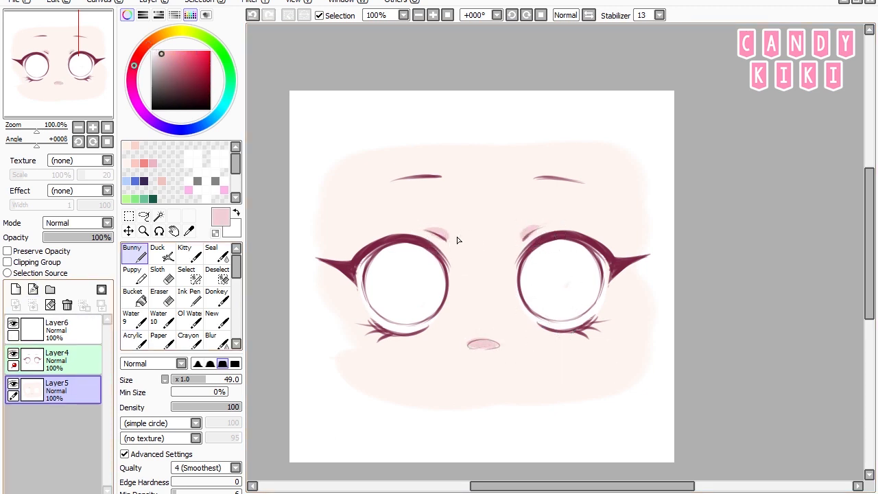
- Pick the light blue swatch and add a new iris layer placed directly below Layer4
{"action": "left_click", "coordinate": [16, 289]}
{"action": "left_click", "coordinate": [127, 181]}
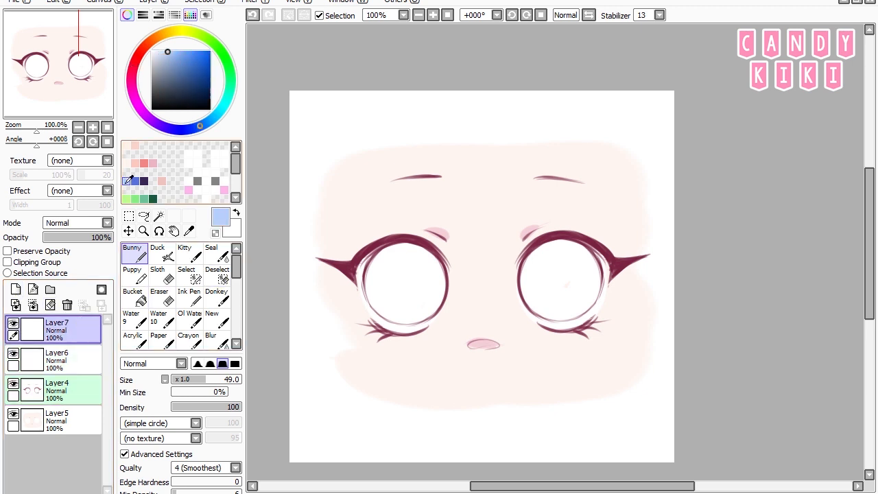
{"action": "left_click", "coordinate": [133, 296]}
{"action": "left_click", "coordinate": [400, 294]}
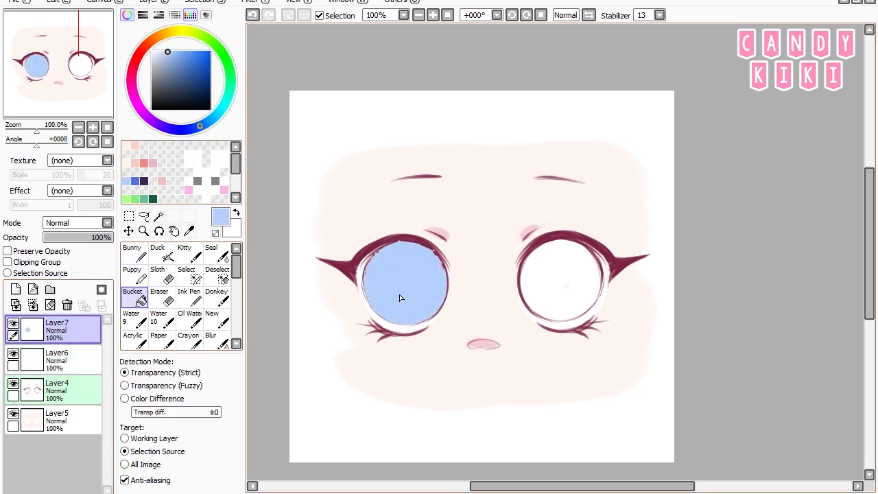
{"action": "key", "text": "ctrl+z"}
{"action": "left_click_drag", "start_coordinate": [69, 334], "coordinate": [74, 410]}
- Fill both irises with light blue using the Bucket, and touch up the fill edges with the Bunny brush
{"action": "left_click", "coordinate": [399, 297]}
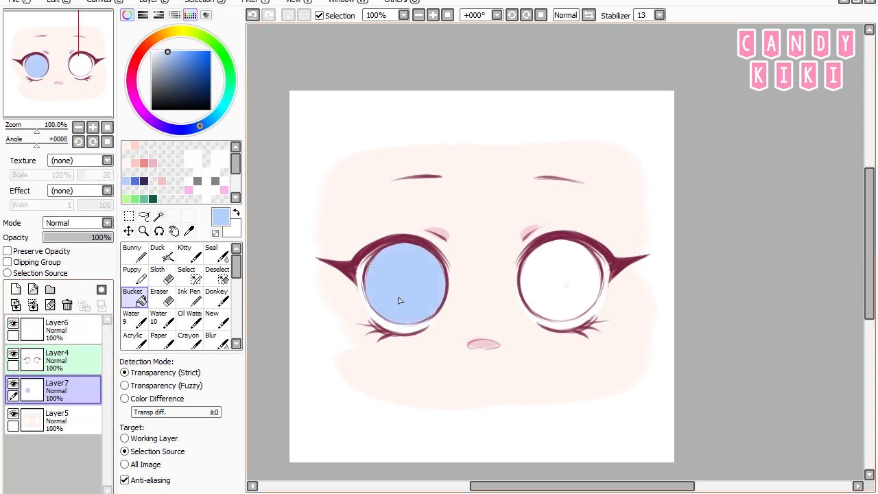
{"action": "left_click", "coordinate": [573, 280]}
{"action": "key", "text": "n"}
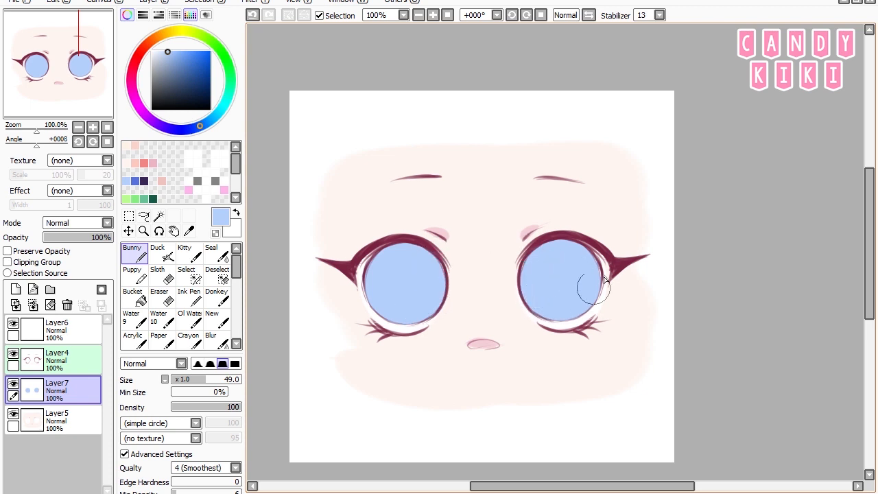
{"action": "left_click_drag", "start_coordinate": [561, 308], "coordinate": [533, 294]}
- Create a layer folder named oczy above the iris layer and move Layer7 into it
{"action": "left_click", "coordinate": [64, 424]}
{"action": "left_click", "coordinate": [72, 391]}
{"action": "left_click", "coordinate": [50, 290]}
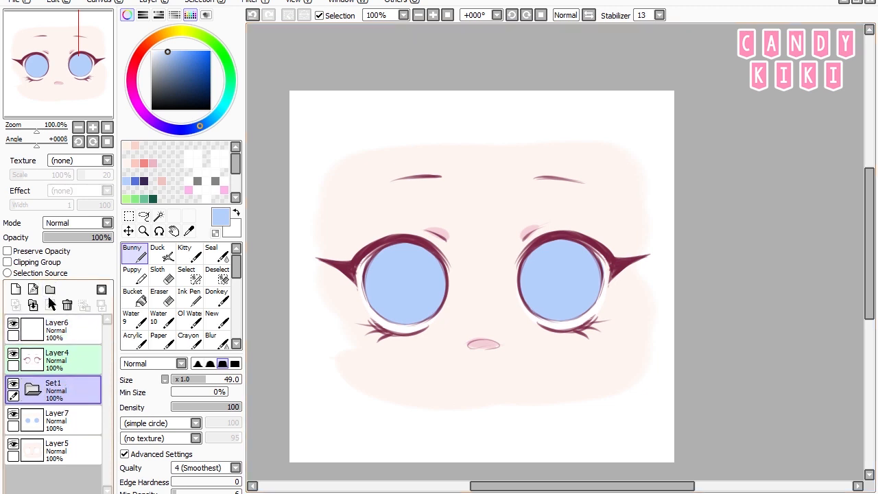
{"action": "double_click", "coordinate": [60, 391]}
{"action": "key", "text": "Return"}
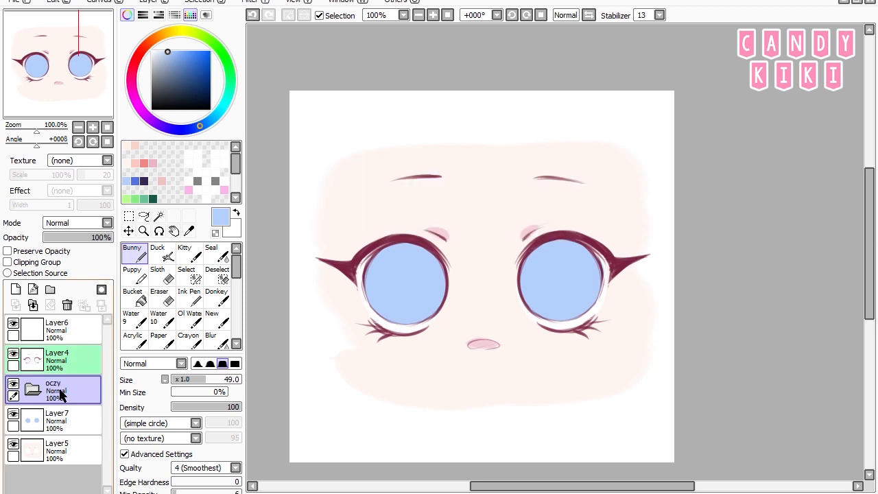
{"action": "left_click", "coordinate": [66, 421]}
{"action": "left_click_drag", "start_coordinate": [72, 397], "coordinate": [69, 398]}
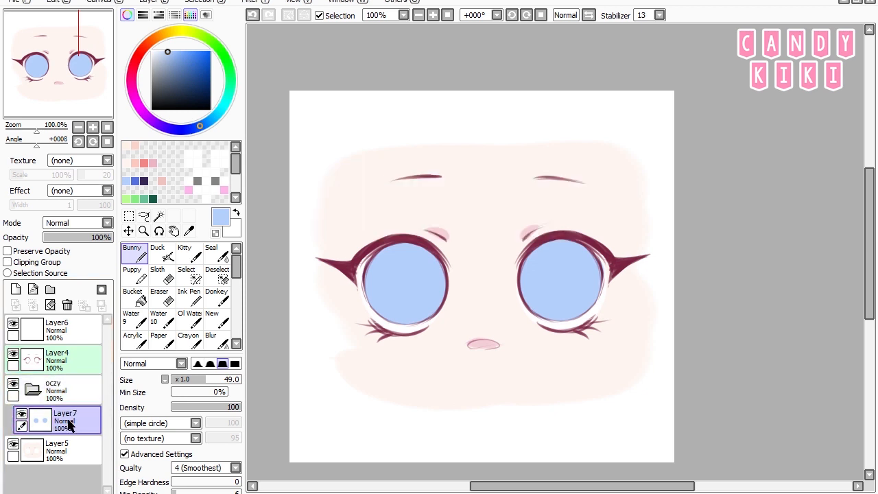
- Paint both irises medium blue on a new layer clipped to Layer7, using the Bunny brush at size 103
{"action": "left_click", "coordinate": [15, 289]}
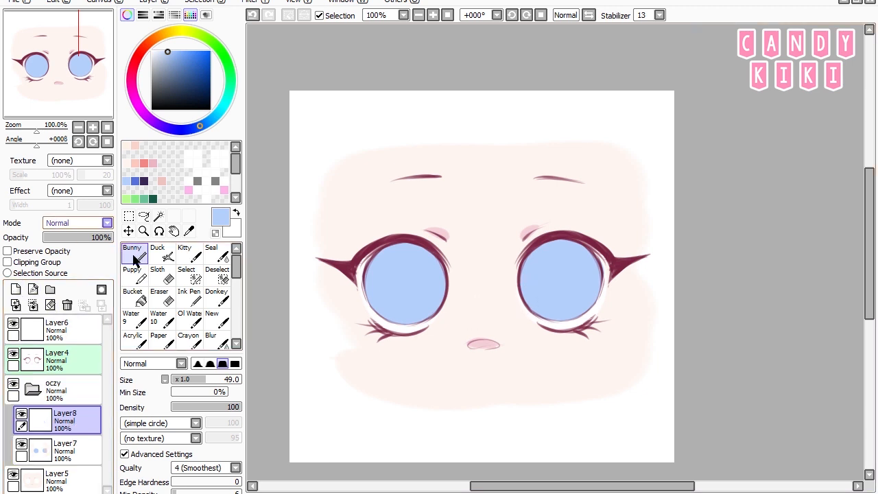
{"action": "left_click", "coordinate": [178, 64]}
{"action": "left_click", "coordinate": [191, 129]}
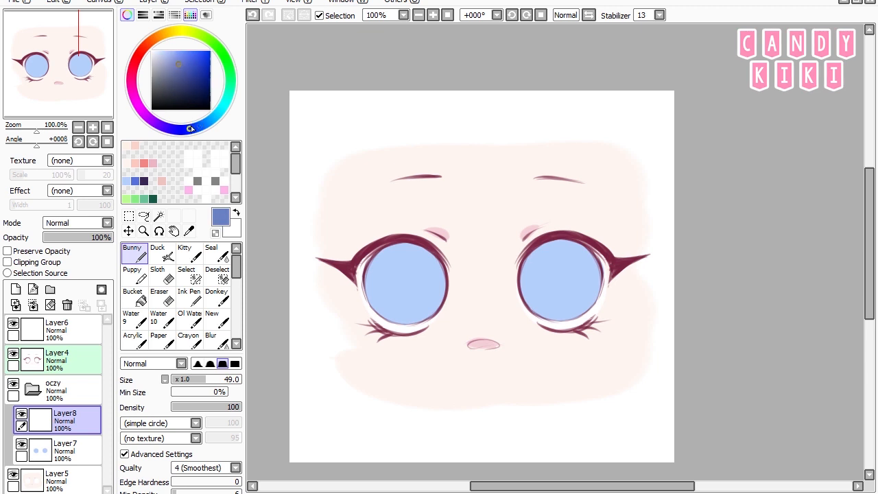
{"action": "left_click_drag", "start_coordinate": [401, 291], "coordinate": [451, 271]}
{"action": "mouse_move", "coordinate": [364, 273]}
{"action": "left_mouse_down"}
{"action": "mouse_move", "coordinate": [384, 277]}
{"action": "mouse_move", "coordinate": [373, 277]}
{"action": "left_mouse_up"}
{"action": "key", "text": "ctrl+z"}
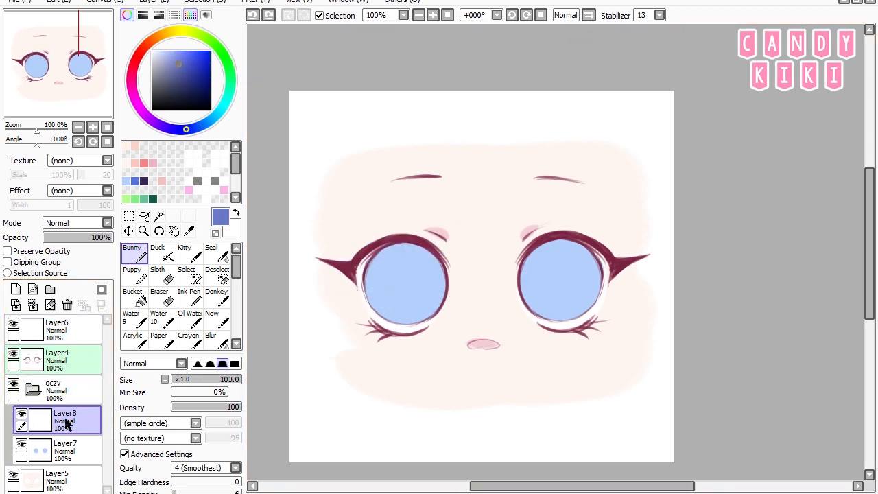
{"action": "left_click", "coordinate": [53, 263]}
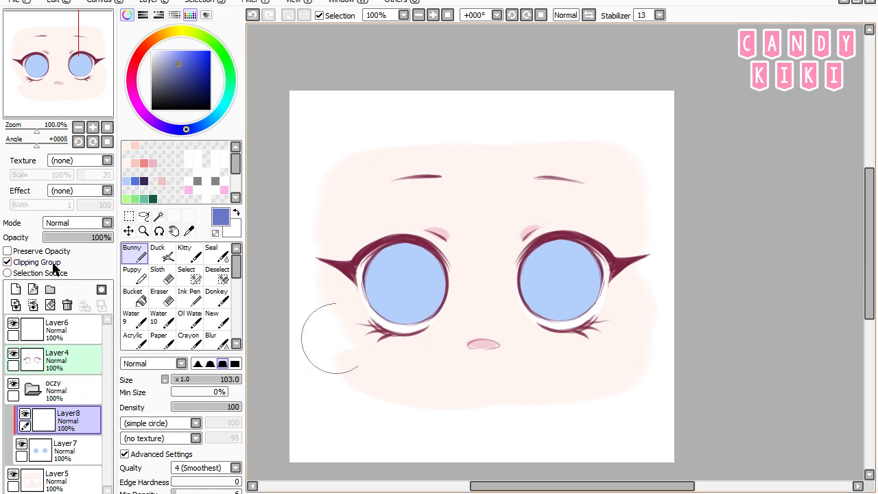
{"action": "mouse_move", "coordinate": [427, 251]}
{"action": "left_mouse_down"}
{"action": "mouse_move", "coordinate": [391, 254]}
{"action": "mouse_move", "coordinate": [451, 235]}
{"action": "mouse_move", "coordinate": [425, 231]}
{"action": "left_mouse_up"}
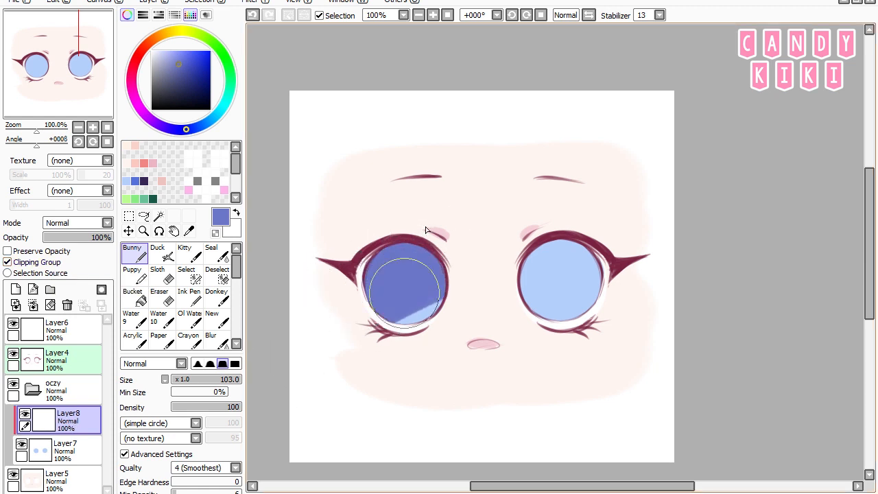
{"action": "mouse_move", "coordinate": [403, 288]}
{"action": "left_mouse_down"}
{"action": "mouse_move", "coordinate": [464, 294]}
{"action": "mouse_move", "coordinate": [476, 308]}
{"action": "mouse_move", "coordinate": [586, 243]}
{"action": "mouse_move", "coordinate": [532, 262]}
{"action": "mouse_move", "coordinate": [520, 294]}
{"action": "left_mouse_up"}
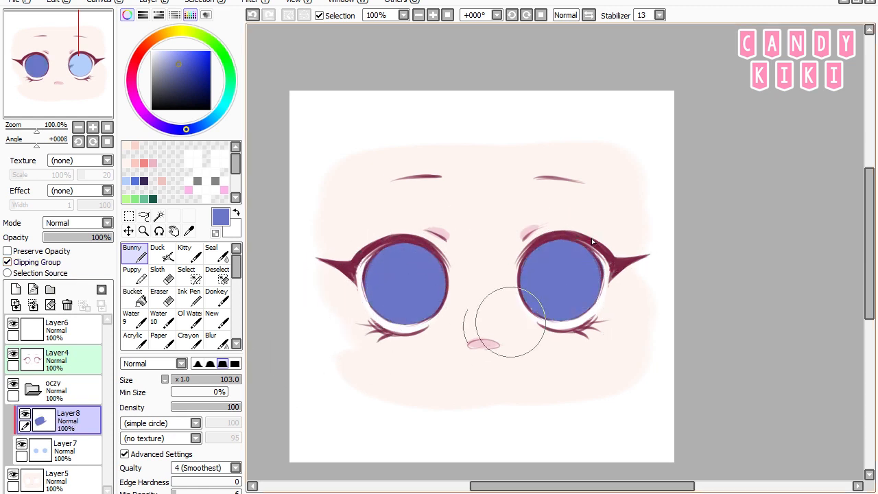
- Hide Layer8 temporarily and clean up the iris edges on Layer7 with the Bunny brush at size 16 and the Eraser at size 7
{"action": "left_click", "coordinate": [69, 453]}
{"action": "left_click", "coordinate": [25, 417]}
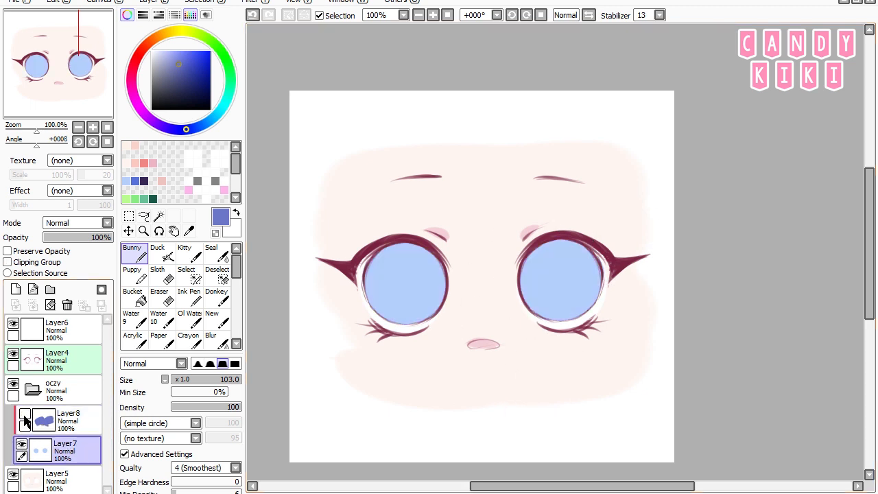
{"action": "right_click", "coordinate": [547, 280]}
{"action": "left_click_drag", "start_coordinate": [589, 279], "coordinate": [538, 295]}
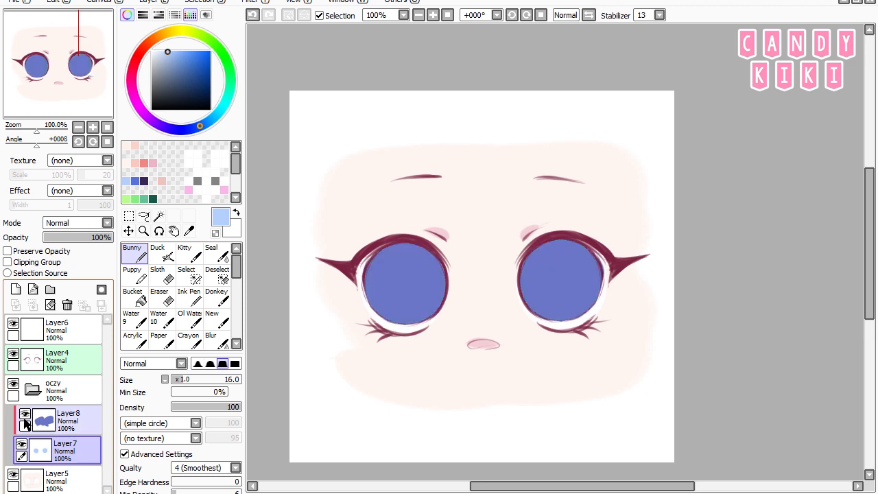
{"action": "left_click", "coordinate": [24, 418]}
{"action": "left_click", "coordinate": [158, 303]}
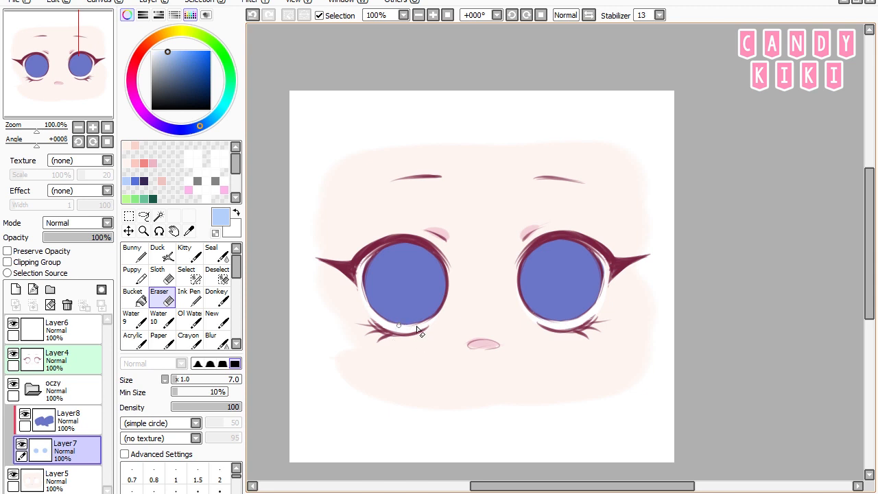
- Erase a rounded area from the lower part of each iris on Layer8 with the Eraser at size 64
{"action": "left_click", "coordinate": [67, 420]}
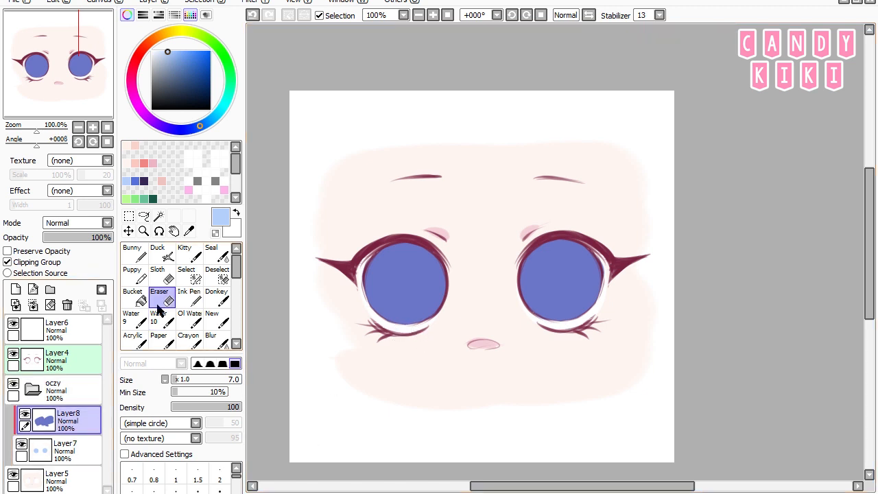
{"action": "mouse_move", "coordinate": [412, 311]}
{"action": "left_mouse_down"}
{"action": "mouse_move", "coordinate": [456, 309]}
{"action": "mouse_move", "coordinate": [418, 304]}
{"action": "mouse_move", "coordinate": [417, 319]}
{"action": "left_mouse_up"}
{"action": "left_click_drag", "start_coordinate": [558, 298], "coordinate": [565, 313]}
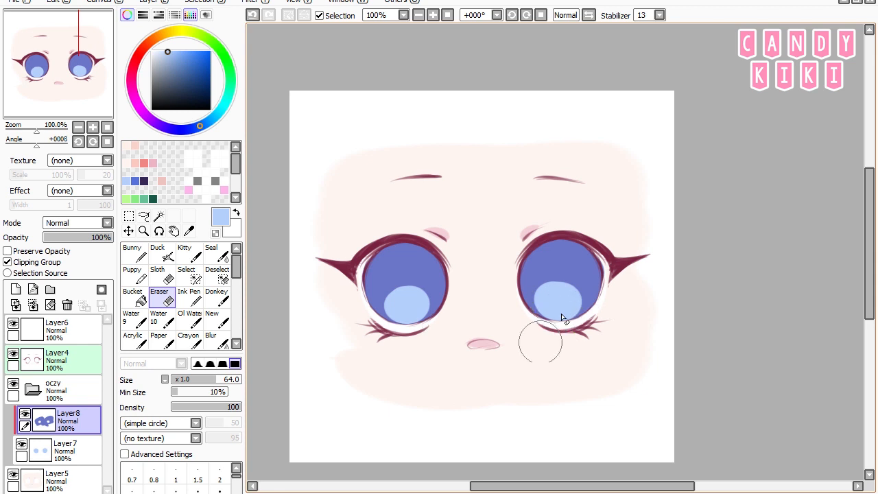
- Add a new layer above Layer8, clip it to the irises and set its blending mode to Multiply
{"action": "key", "text": "n"}
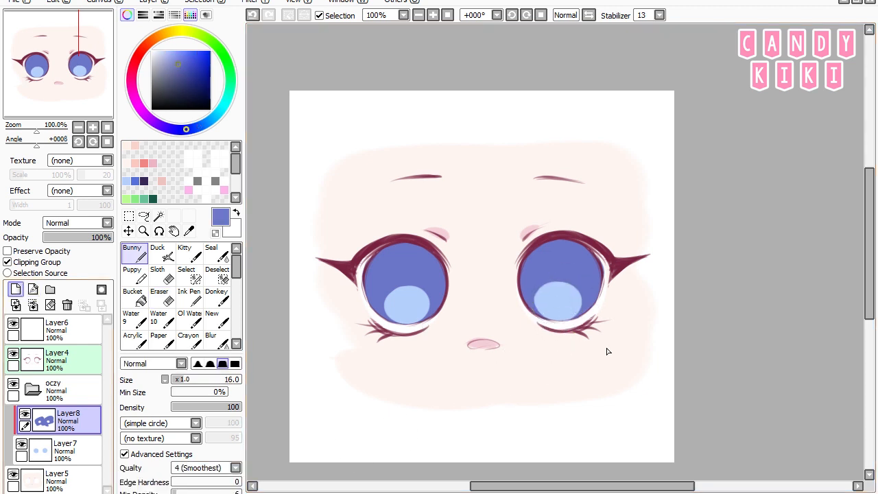
{"action": "left_click", "coordinate": [16, 292]}
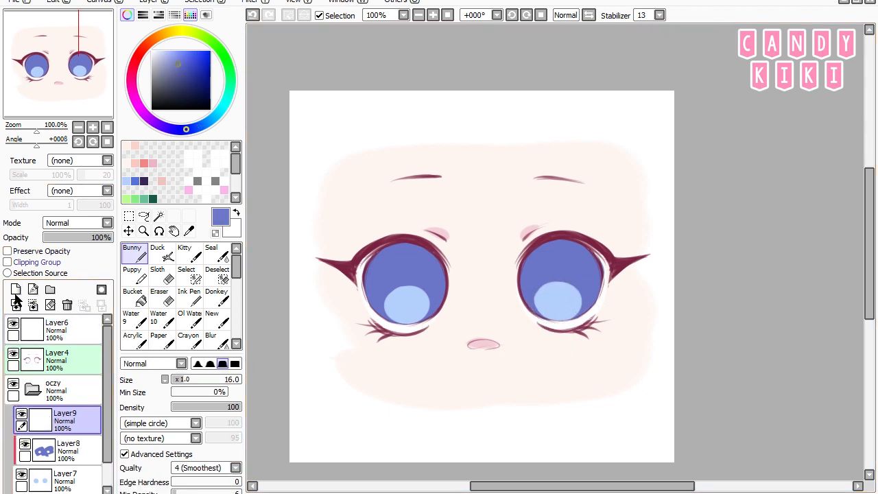
{"action": "left_click", "coordinate": [34, 262]}
{"action": "left_click", "coordinate": [79, 223]}
{"action": "left_click", "coordinate": [68, 234]}
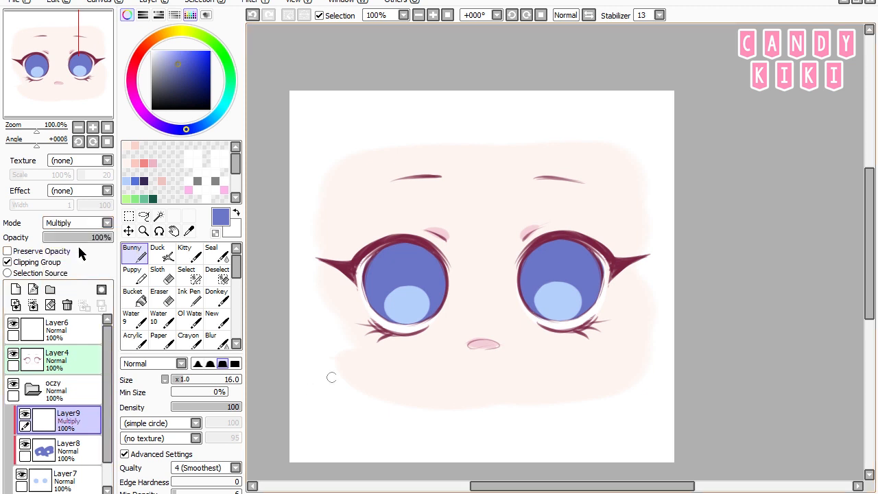
- Paint small pointed medium-blue shadows on both sides of each iris with the Bunny brush at size 16
{"action": "left_click_drag", "start_coordinate": [364, 285], "coordinate": [372, 287]}
{"action": "left_click_drag", "start_coordinate": [446, 283], "coordinate": [421, 284]}
{"action": "left_click_drag", "start_coordinate": [520, 270], "coordinate": [530, 281]}
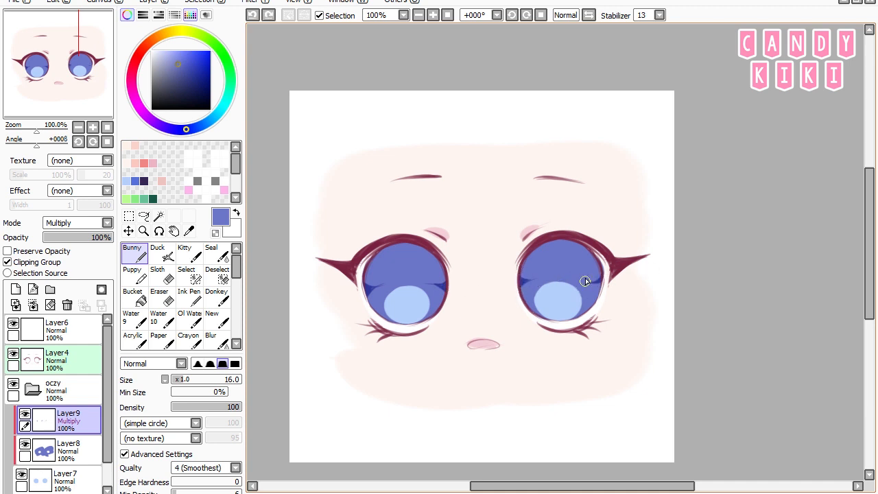
{"action": "left_click_drag", "start_coordinate": [592, 282], "coordinate": [595, 286]}
{"action": "left_click_drag", "start_coordinate": [689, 312], "coordinate": [686, 312]}
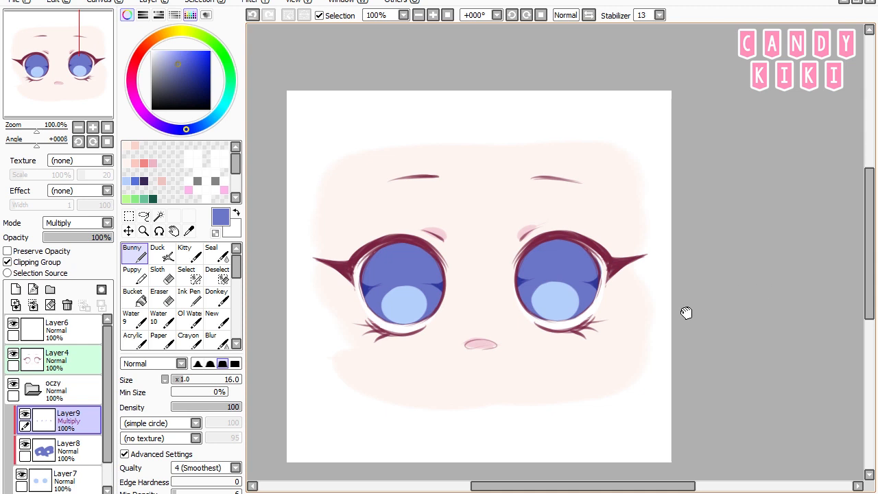
- Add another clipped layer above Layer9 and set its blending mode to Multiply
{"action": "left_click", "coordinate": [15, 289]}
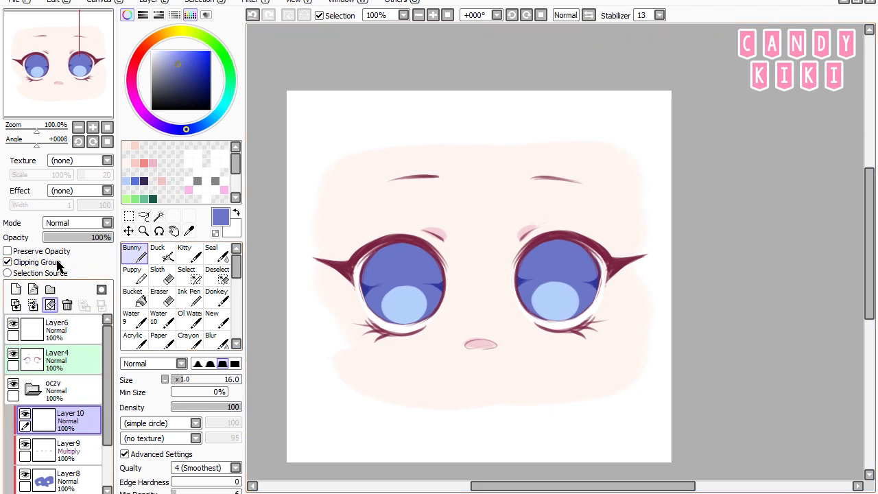
{"action": "left_click", "coordinate": [83, 221]}
{"action": "left_click", "coordinate": [84, 245]}
- Shade the upper part of both irises with the Duck brush at size 115, using violet and a darker magenta-purple
{"action": "left_click", "coordinate": [164, 254]}
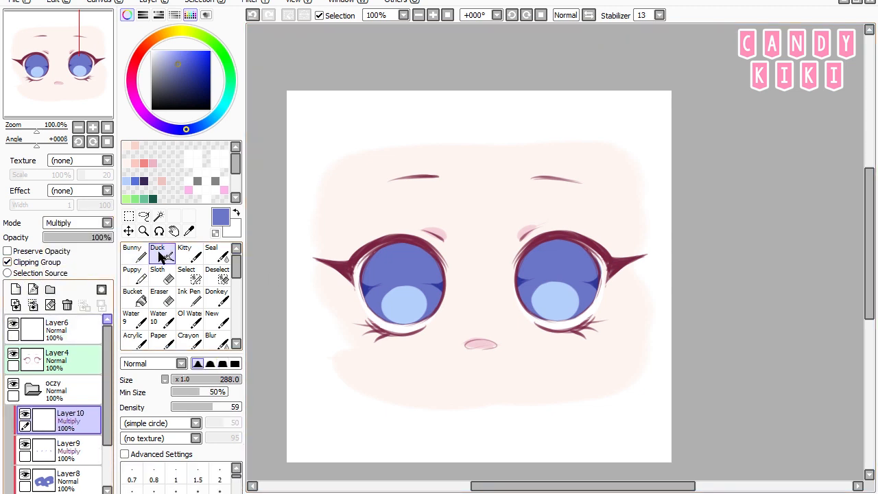
{"action": "left_click", "coordinate": [188, 69]}
{"action": "left_click_drag", "start_coordinate": [480, 211], "coordinate": [419, 212]}
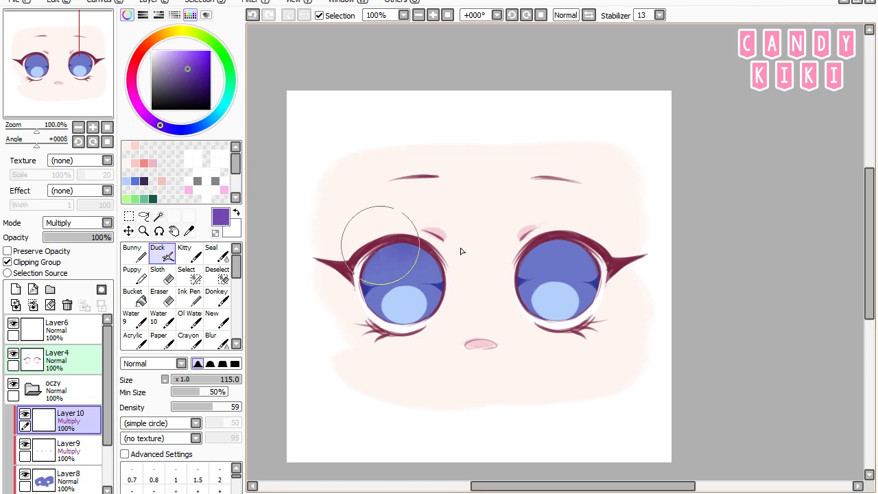
{"action": "mouse_move", "coordinate": [380, 245]}
{"action": "left_mouse_down"}
{"action": "mouse_move", "coordinate": [431, 244]}
{"action": "mouse_move", "coordinate": [373, 234]}
{"action": "mouse_move", "coordinate": [363, 266]}
{"action": "left_mouse_up"}
{"action": "left_click_drag", "start_coordinate": [531, 237], "coordinate": [669, 260]}
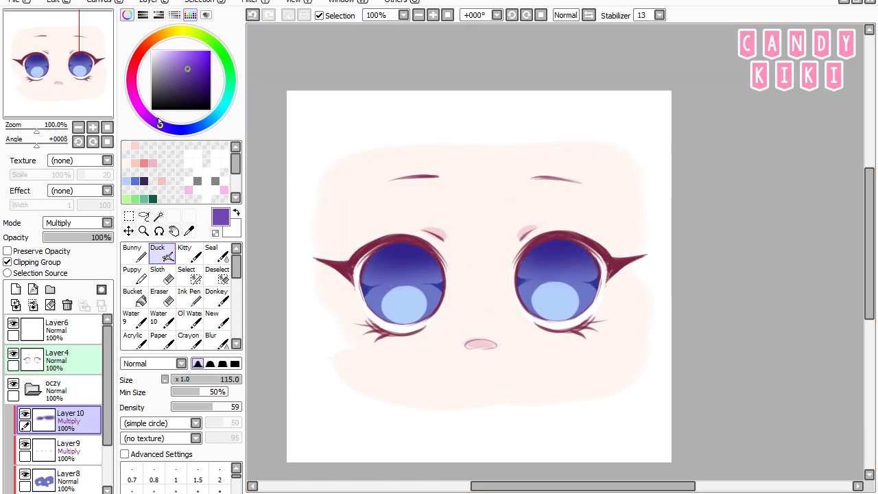
{"action": "left_click", "coordinate": [142, 109]}
{"action": "left_click", "coordinate": [190, 80]}
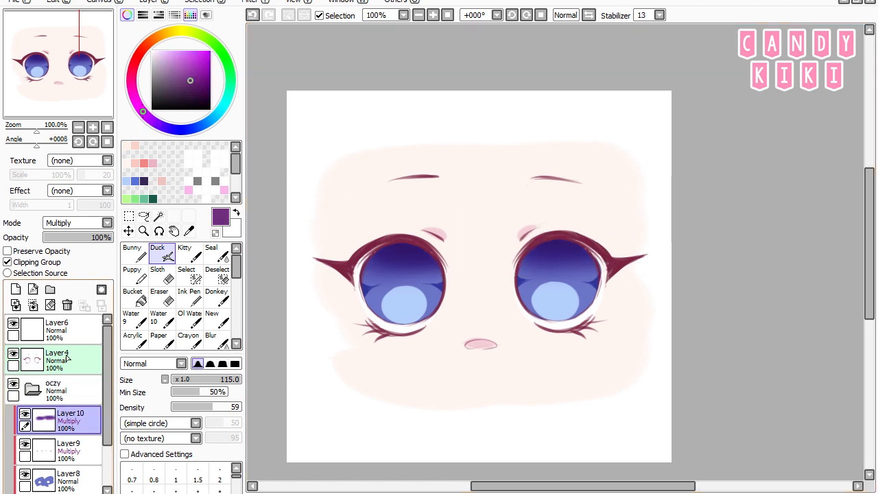
- Lock the opacity of the line art on Layer4 and shift its hue to purple with Hue and Saturation
{"action": "mouse_move", "coordinate": [108, 385]}
{"action": "left_mouse_down"}
{"action": "mouse_move", "coordinate": [110, 426]}
{"action": "mouse_move", "coordinate": [106, 381]}
{"action": "left_mouse_up"}
{"action": "left_click", "coordinate": [65, 381]}
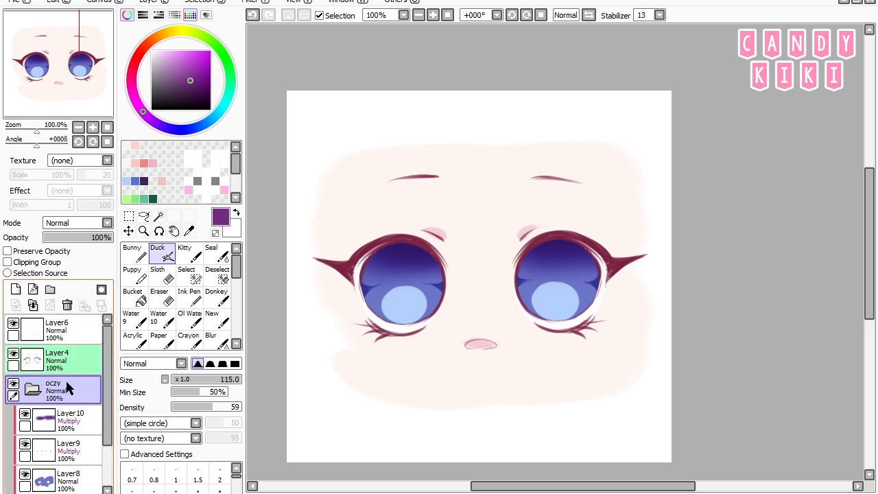
{"action": "left_click", "coordinate": [66, 359]}
{"action": "left_click", "coordinate": [63, 252]}
{"action": "left_click", "coordinate": [255, 2]}
{"action": "left_click", "coordinate": [273, 15]}
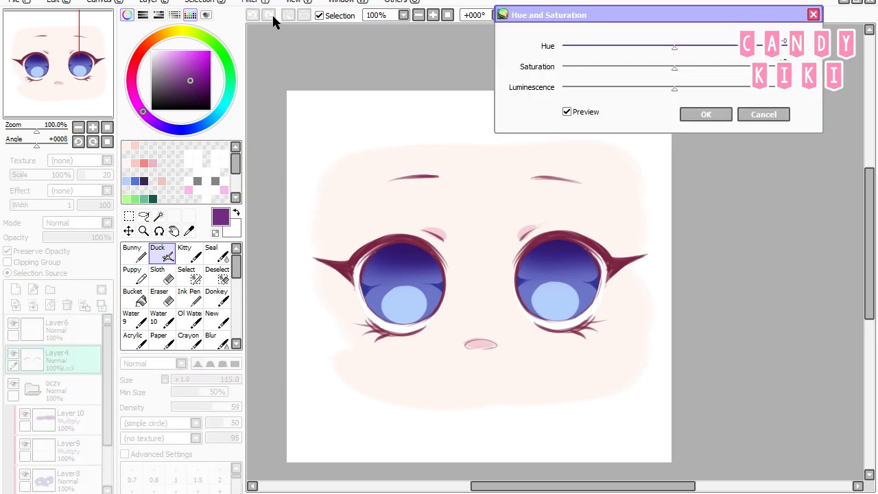
{"action": "left_click_drag", "start_coordinate": [675, 45], "coordinate": [629, 48]}
{"action": "left_click", "coordinate": [706, 113]}
- Select Layer10 and try to blend its iris shading with the Seal brush
{"action": "scroll", "coordinate": [62, 397], "scroll_direction": "down", "scroll_amount": 1}
{"action": "left_click", "coordinate": [67, 371]}
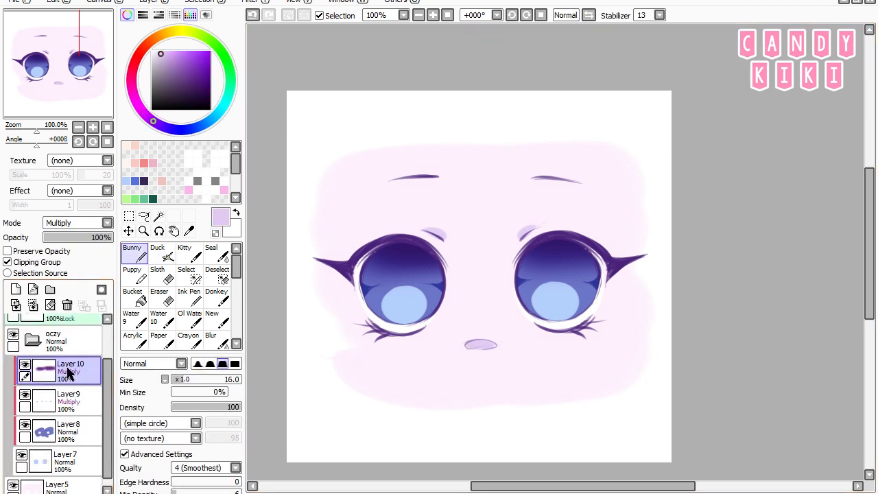
{"action": "left_click", "coordinate": [216, 254]}
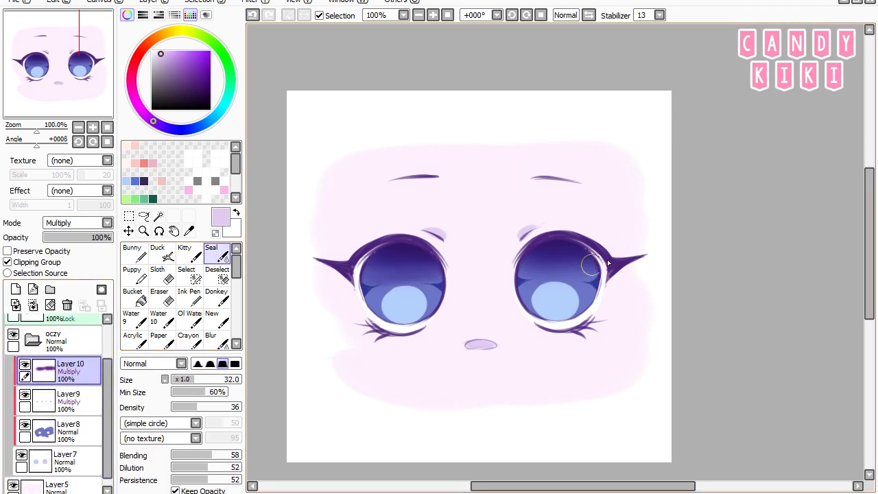
{"action": "key", "text": "ctrl+z"}
{"action": "left_click_drag", "start_coordinate": [718, 337], "coordinate": [717, 336]}
- Add a new layer above Layer10, clip it to the irises and set its blending mode to Overlay
{"action": "left_click", "coordinate": [15, 289]}
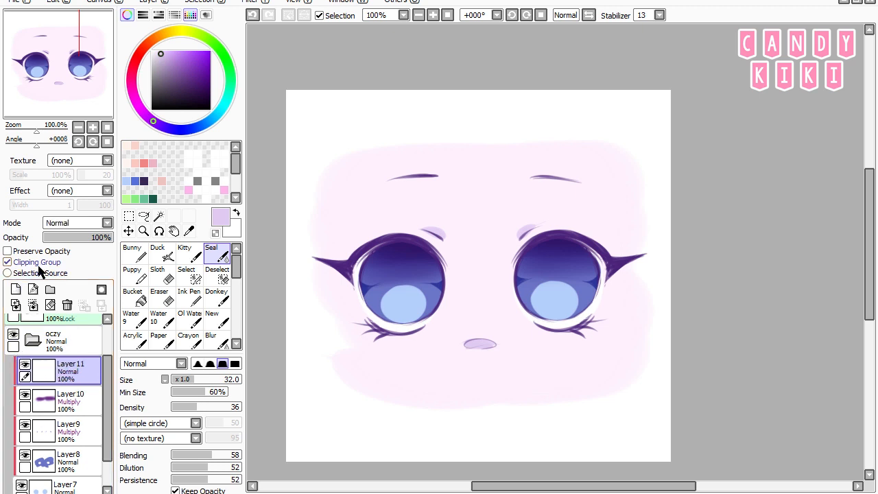
{"action": "left_click", "coordinate": [38, 266]}
{"action": "left_click", "coordinate": [158, 254]}
{"action": "left_click", "coordinate": [75, 223]}
{"action": "left_click", "coordinate": [77, 273]}
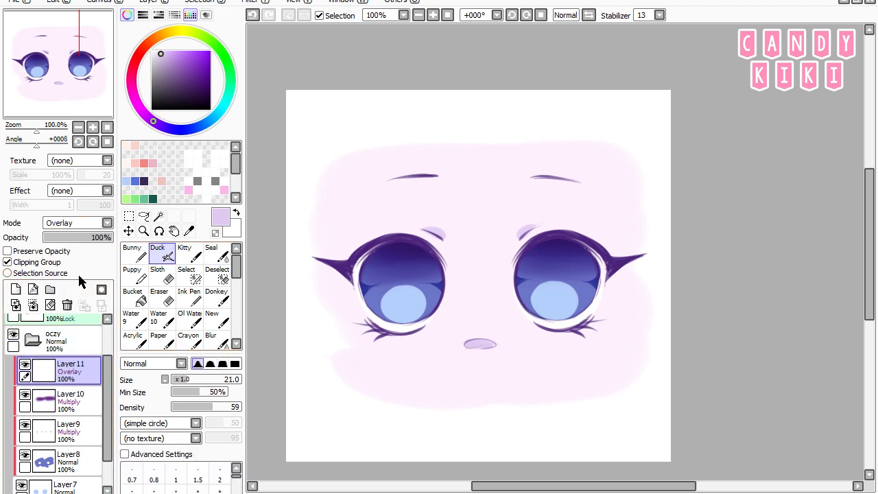
- Brighten the lower part of both irises in pale yellow with the Duck brush at size 120
{"action": "left_click", "coordinate": [163, 53]}
{"action": "left_click", "coordinate": [181, 31]}
{"action": "key", "text": "bracketright"}
{"action": "key", "text": "bracketright"}
{"action": "key", "text": "bracketright"}
{"action": "key", "text": "bracketright"}
{"action": "key", "text": "bracketright"}
{"action": "key", "text": "bracketright"}
{"action": "key", "text": "bracketright"}
{"action": "key", "text": "bracketright"}
{"action": "key", "text": "bracketright"}
{"action": "key", "text": "bracketright"}
{"action": "left_click", "coordinate": [405, 307]}
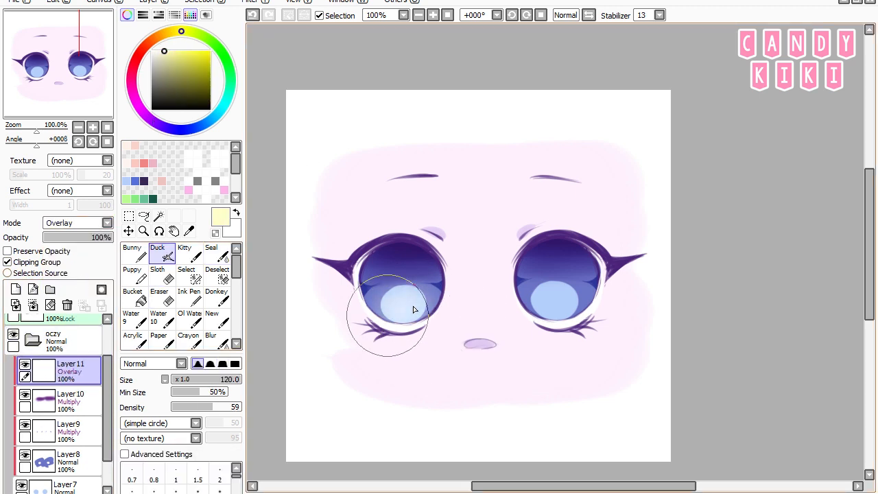
{"action": "left_click_drag", "start_coordinate": [541, 324], "coordinate": [598, 343]}
{"action": "key", "text": "ctrl+z"}
{"action": "left_click_drag", "start_coordinate": [577, 305], "coordinate": [516, 329]}
- Strengthen the pale-yellow glow at the bottom of both irises with the Duck brush at size 74
{"action": "key", "text": "bracketleft"}
{"action": "key", "text": "bracketleft"}
{"action": "key", "text": "bracketleft"}
{"action": "key", "text": "bracketleft"}
{"action": "key", "text": "bracketleft"}
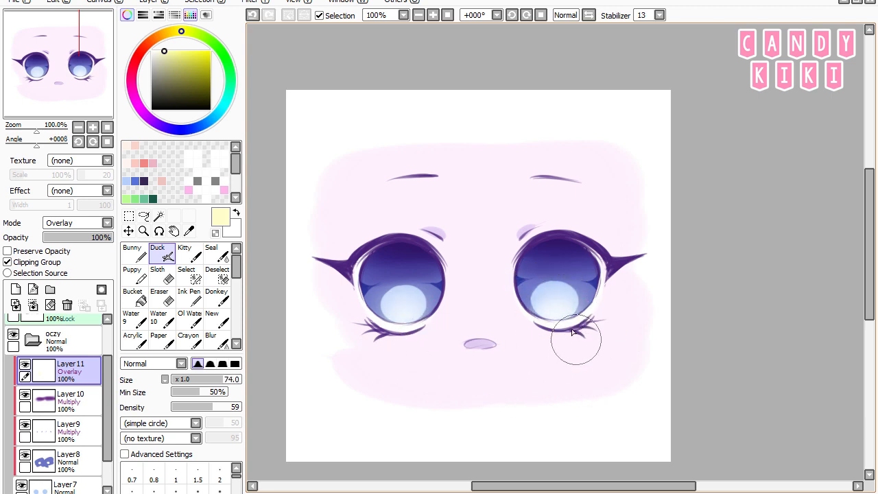
{"action": "left_click_drag", "start_coordinate": [419, 348], "coordinate": [409, 311]}
{"action": "left_click_drag", "start_coordinate": [570, 316], "coordinate": [605, 343]}
- Add a clipped layer above Layer11 and set its blending mode to Overlay
{"action": "left_click", "coordinate": [15, 289]}
{"action": "left_click", "coordinate": [78, 223]}
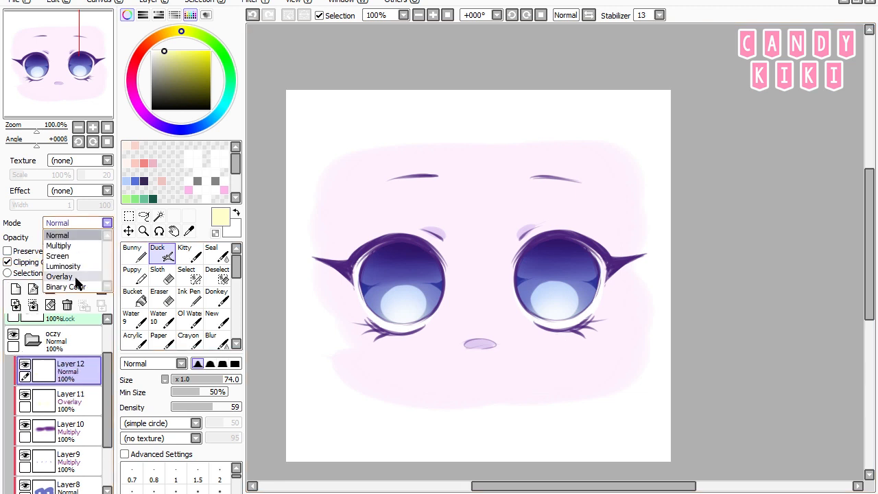
{"action": "left_click", "coordinate": [73, 275]}
- Paint a light-pink oval highlight with a small dot at the upper right of each iris with the Bunny brush at size 20
{"action": "left_click", "coordinate": [140, 111]}
{"action": "left_click", "coordinate": [133, 252]}
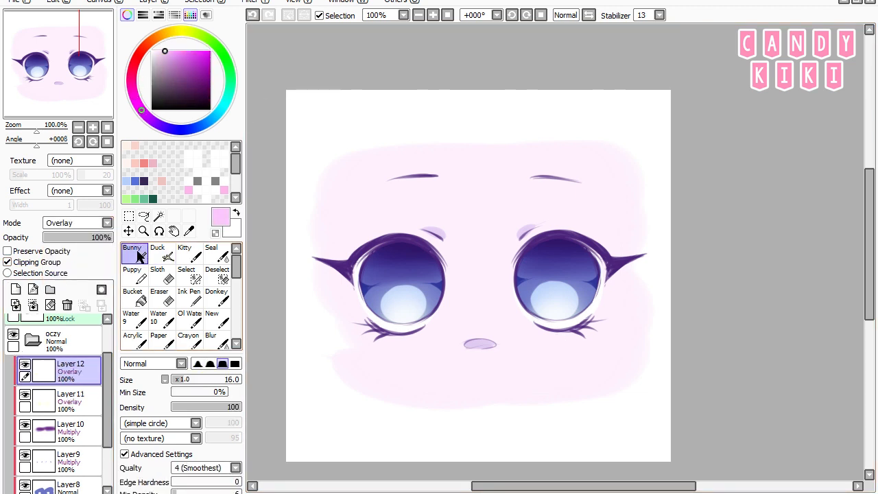
{"action": "left_click_drag", "start_coordinate": [428, 262], "coordinate": [434, 271]}
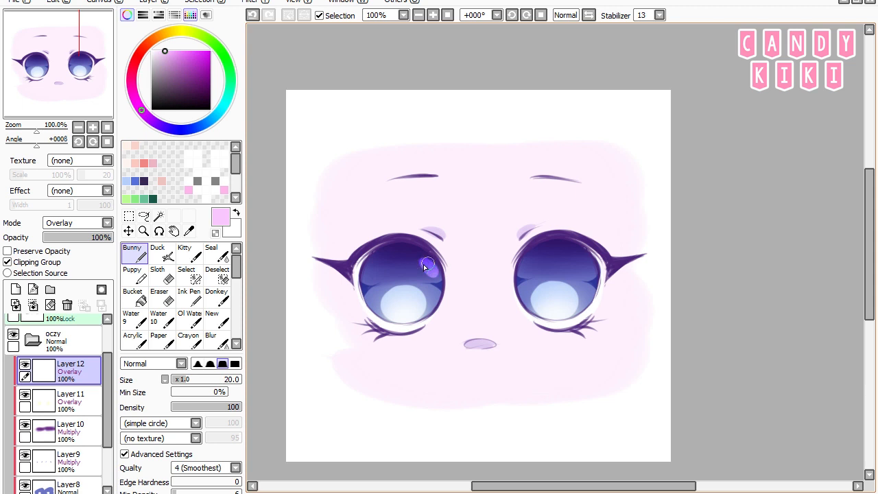
{"action": "left_click_drag", "start_coordinate": [580, 258], "coordinate": [586, 269]}
{"action": "key", "text": "ctrl+z"}
{"action": "left_click", "coordinate": [570, 255]}
{"action": "key", "text": "ctrl+z"}
{"action": "left_click", "coordinate": [573, 256]}
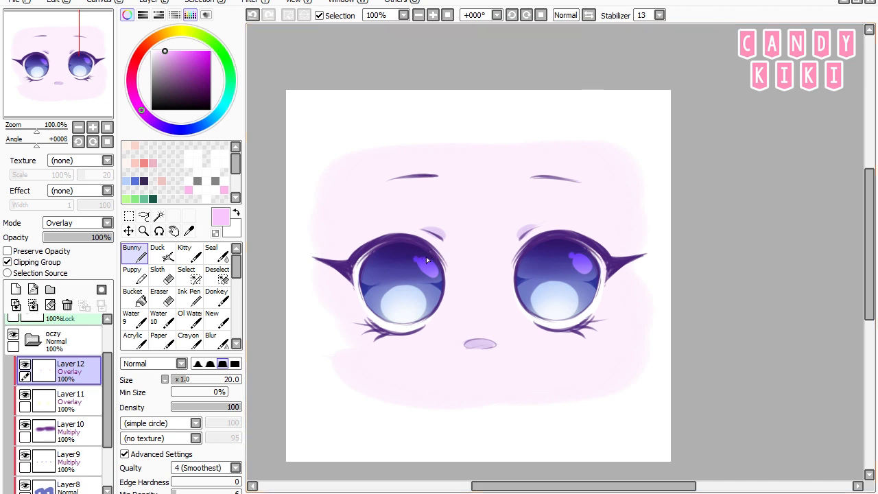
- Adjust the hue of the oval highlights with Hue and Saturation and lower Layer12's opacity to 50%
{"action": "left_click", "coordinate": [251, 2]}
{"action": "left_click", "coordinate": [277, 12]}
{"action": "left_click_drag", "start_coordinate": [723, 48], "coordinate": [563, 47]}
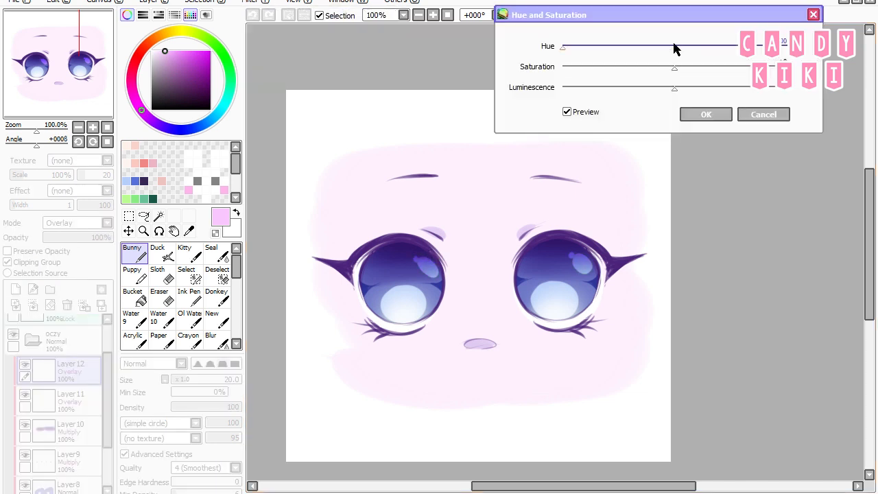
{"action": "left_click_drag", "start_coordinate": [753, 47], "coordinate": [696, 47]}
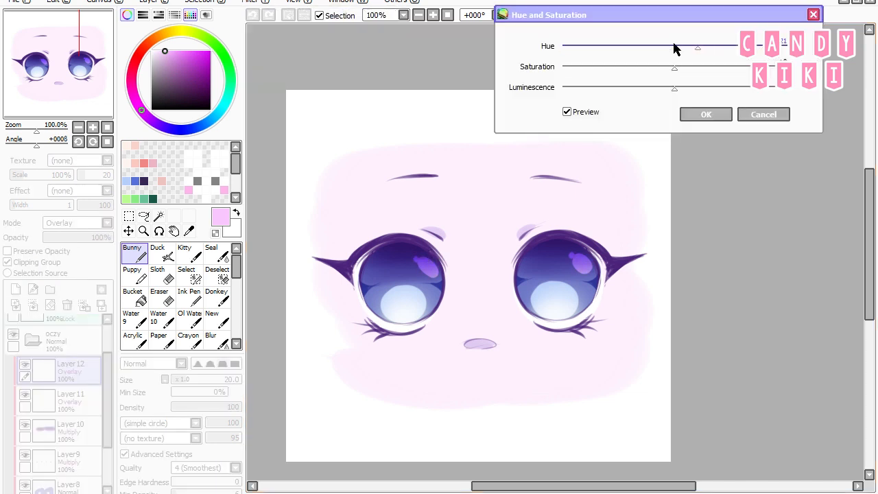
{"action": "left_click", "coordinate": [701, 113]}
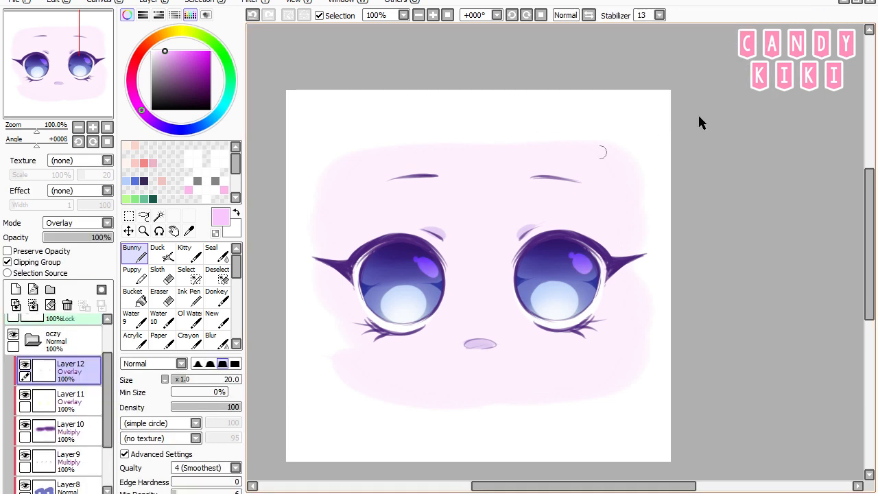
{"action": "left_click", "coordinate": [88, 235]}
{"action": "left_click_drag", "start_coordinate": [88, 236], "coordinate": [81, 238]}
- Add a clipped layer above Layer12 and set its blending mode to Overlay
{"action": "left_click", "coordinate": [16, 289]}
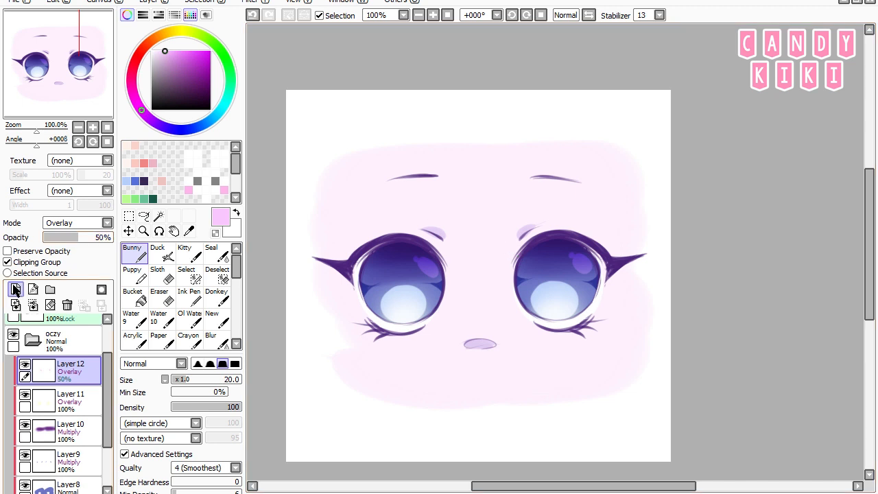
{"action": "left_click", "coordinate": [81, 223]}
{"action": "left_click", "coordinate": [72, 275]}
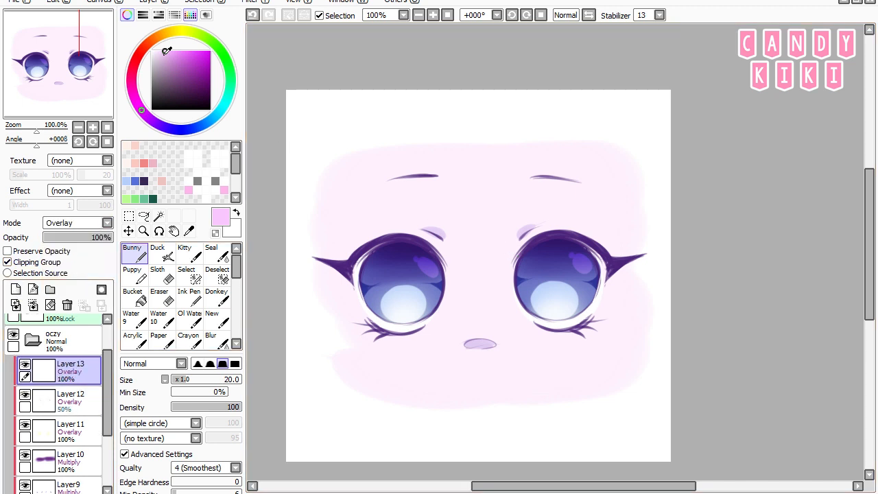
- Dot small light-pink highlights on both sides of the pale circle in each iris with the Bunny brush at size 11
{"action": "left_click", "coordinate": [382, 303]}
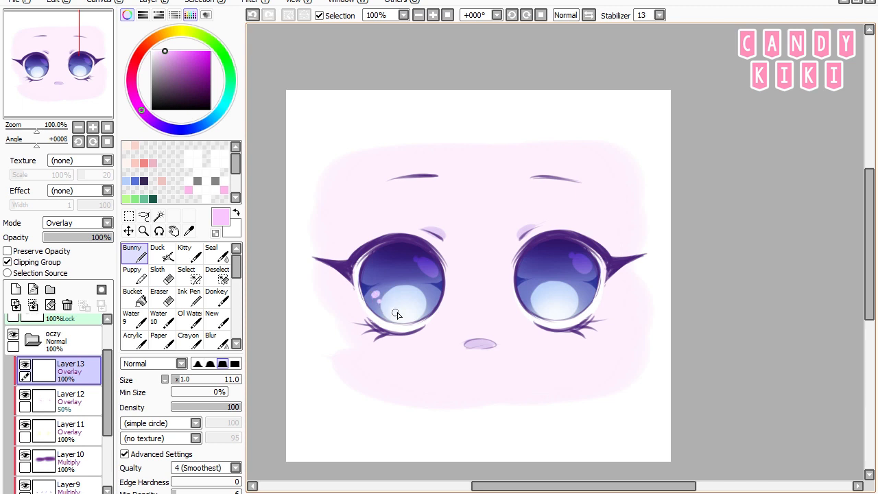
{"action": "left_click", "coordinate": [430, 296]}
{"action": "left_click", "coordinate": [426, 301]}
{"action": "key", "text": "ctrl+z"}
{"action": "left_click", "coordinate": [582, 295]}
{"action": "left_click", "coordinate": [584, 287]}
{"action": "left_click_drag", "start_coordinate": [721, 338], "coordinate": [720, 338]}
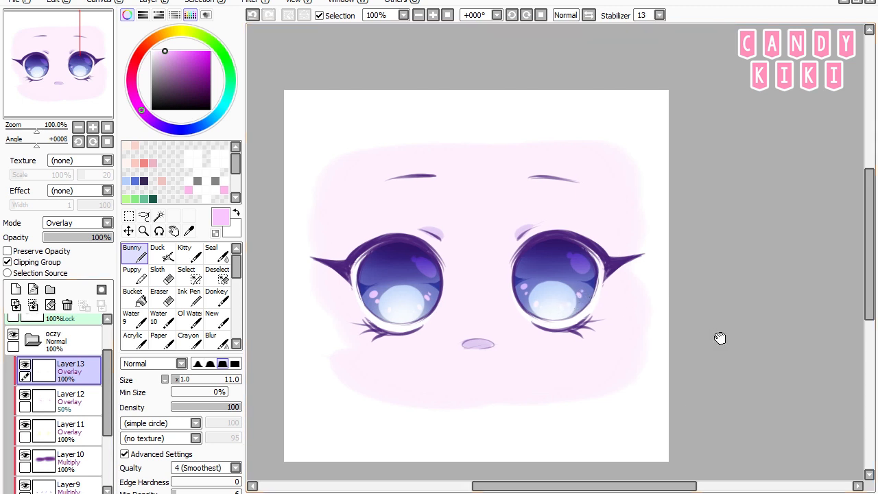
- Add a clipped layer above Layer13 and set its blending mode to Multiply
{"action": "left_click", "coordinate": [16, 289]}
{"action": "left_click", "coordinate": [77, 222]}
{"action": "left_click", "coordinate": [76, 243]}
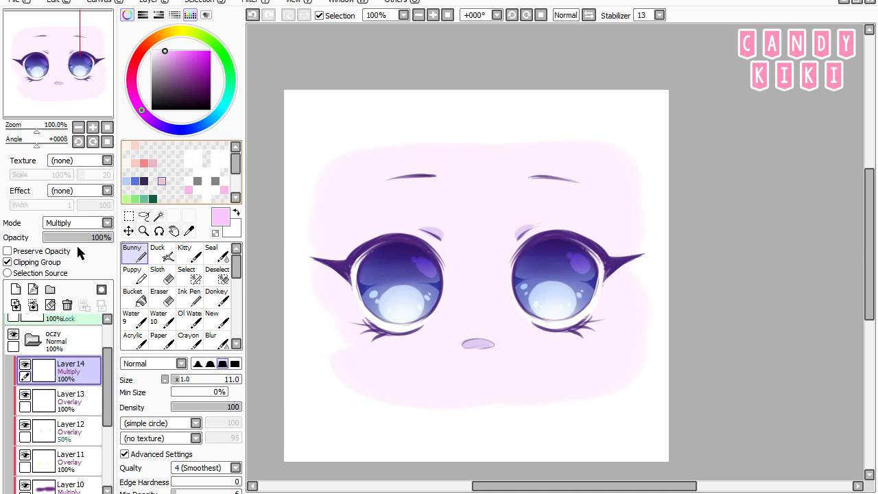
- Paint an oval violet pupil in each iris with the Bunny brush at size 48 and lower Layer14's opacity to 21%
{"action": "left_click", "coordinate": [137, 184]}
{"action": "left_click_drag", "start_coordinate": [444, 289], "coordinate": [471, 289]}
{"action": "left_click", "coordinate": [181, 61]}
{"action": "left_click", "coordinate": [164, 126]}
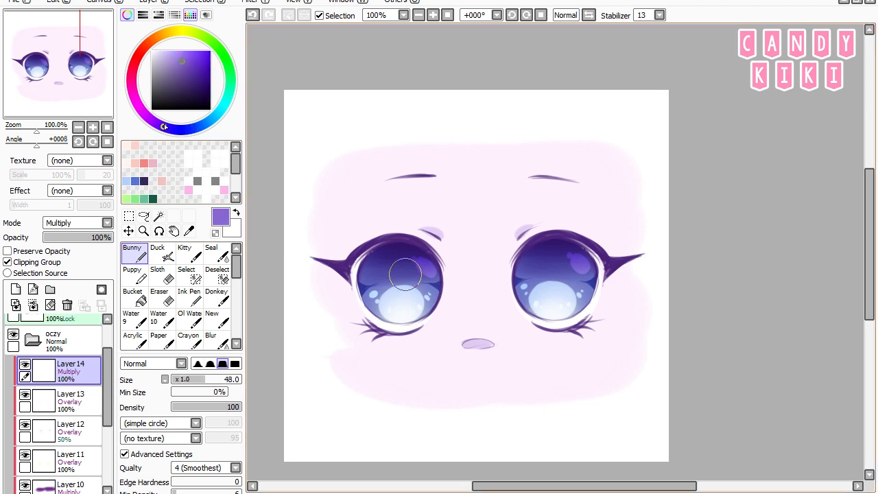
{"action": "mouse_move", "coordinate": [402, 283]}
{"action": "left_mouse_down"}
{"action": "mouse_move", "coordinate": [423, 273]}
{"action": "mouse_move", "coordinate": [400, 285]}
{"action": "left_mouse_up"}
{"action": "key", "text": "ctrl+z"}
{"action": "mouse_move", "coordinate": [561, 283]}
{"action": "left_mouse_down"}
{"action": "mouse_move", "coordinate": [612, 292]}
{"action": "mouse_move", "coordinate": [581, 255]}
{"action": "mouse_move", "coordinate": [553, 277]}
{"action": "left_mouse_up"}
{"action": "key", "text": "ctrl+z"}
{"action": "key", "text": "ctrl+z"}
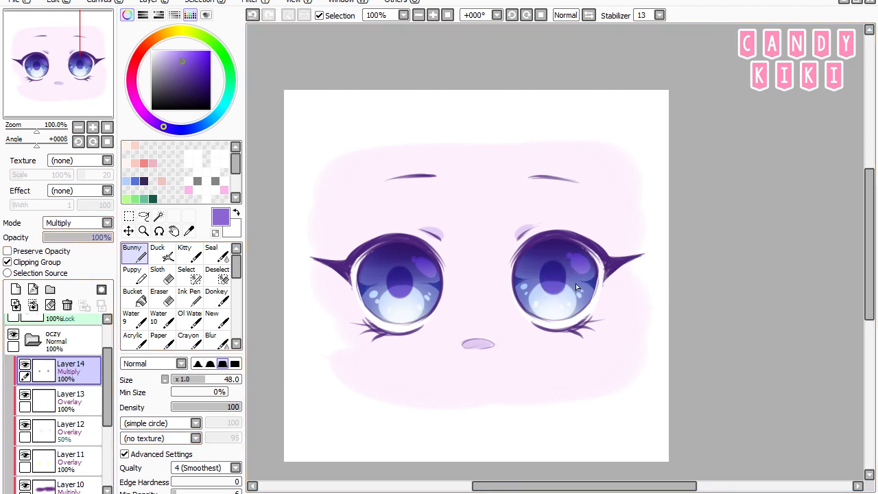
{"action": "left_click_drag", "start_coordinate": [75, 237], "coordinate": [59, 241]}
- Add a clipped layer above Layer14 and paint a small white oval in the centre of each pupil with the Bunny brush
{"action": "left_click", "coordinate": [16, 290]}
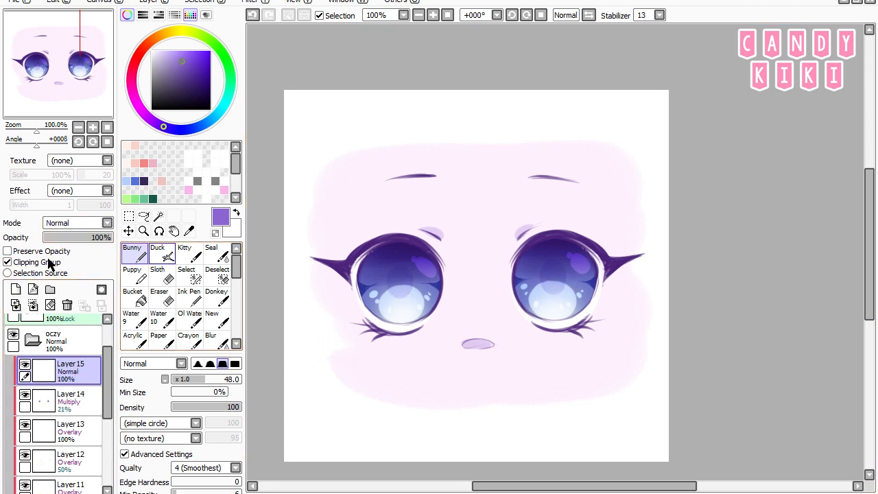
{"action": "left_click", "coordinate": [152, 51]}
{"action": "left_click_drag", "start_coordinate": [402, 278], "coordinate": [420, 295]}
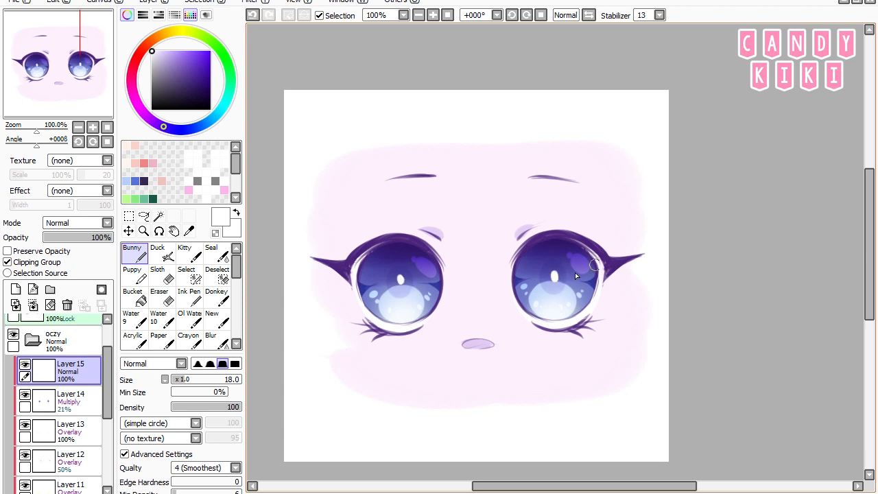
{"action": "key", "text": "ctrl+z"}
{"action": "key", "text": "ctrl+z"}
- Lock Layer15's opacity and try recolouring the white pupil ovals black with the Bunny brush at size 74
{"action": "left_click", "coordinate": [8, 251]}
{"action": "left_click", "coordinate": [153, 109]}
{"action": "left_click", "coordinate": [222, 380]}
{"action": "left_click", "coordinate": [404, 280]}
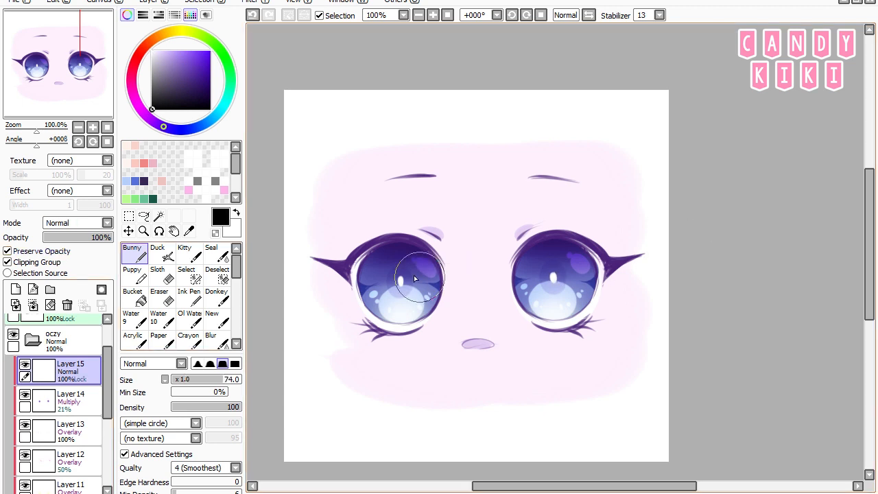
{"action": "left_click", "coordinate": [554, 278]}
{"action": "key", "text": "ctrl+z"}
{"action": "key", "text": "ctrl+z"}
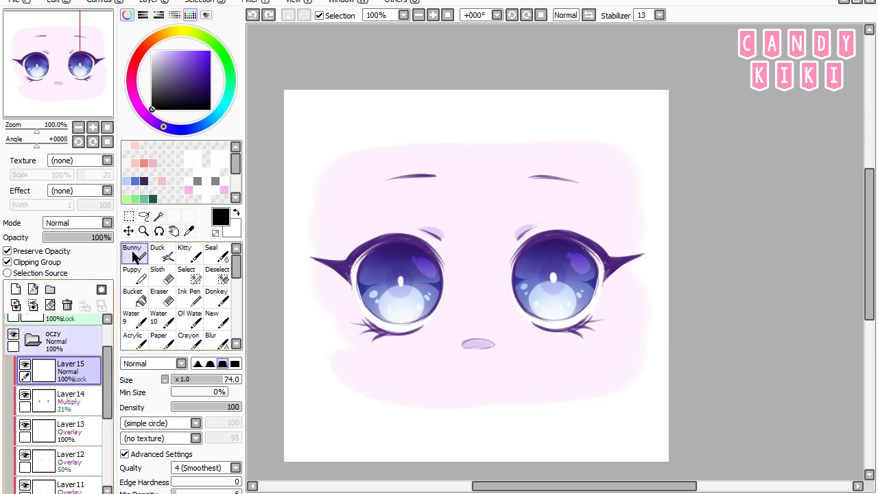
- Add a clipped layer above Layer15, choose the Stars2 brush and set the layer's blending mode to Luminosity
{"action": "left_click", "coordinate": [15, 289]}
{"action": "left_click_drag", "start_coordinate": [235, 273], "coordinate": [236, 284]}
{"action": "left_click", "coordinate": [163, 310]}
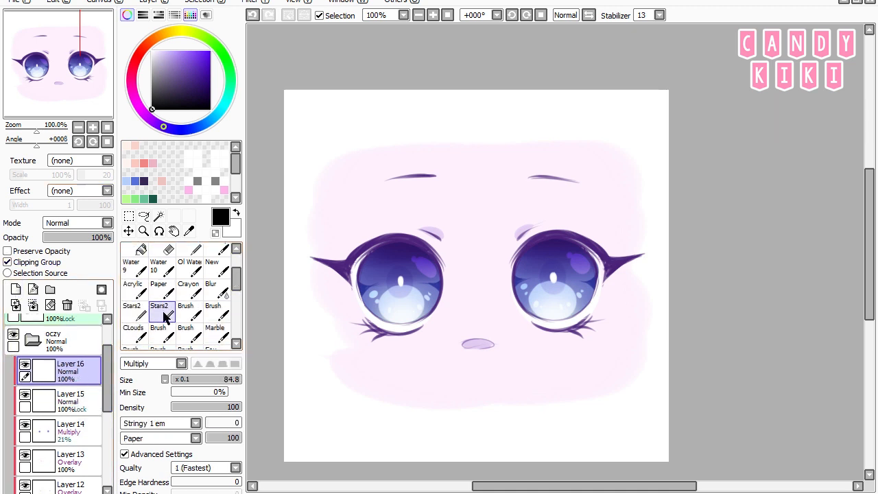
{"action": "left_click", "coordinate": [77, 223]}
{"action": "left_click", "coordinate": [87, 269]}
- Scatter pale-yellow stars across both irises with the Stars2 brush at size 41.6 and lower Layer16's opacity to 28%
{"action": "scroll", "coordinate": [425, 217], "scroll_direction": "up", "scroll_amount": 1}
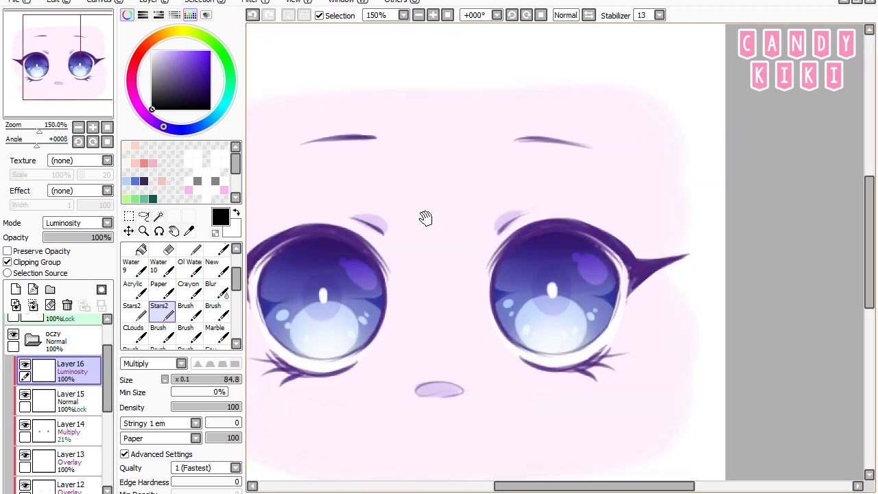
{"action": "left_click_drag", "start_coordinate": [425, 218], "coordinate": [453, 184]}
{"action": "mouse_move", "coordinate": [424, 218]}
{"action": "left_mouse_down"}
{"action": "mouse_move", "coordinate": [451, 231]}
{"action": "mouse_move", "coordinate": [400, 242]}
{"action": "left_mouse_up"}
{"action": "key", "text": "ctrl+z"}
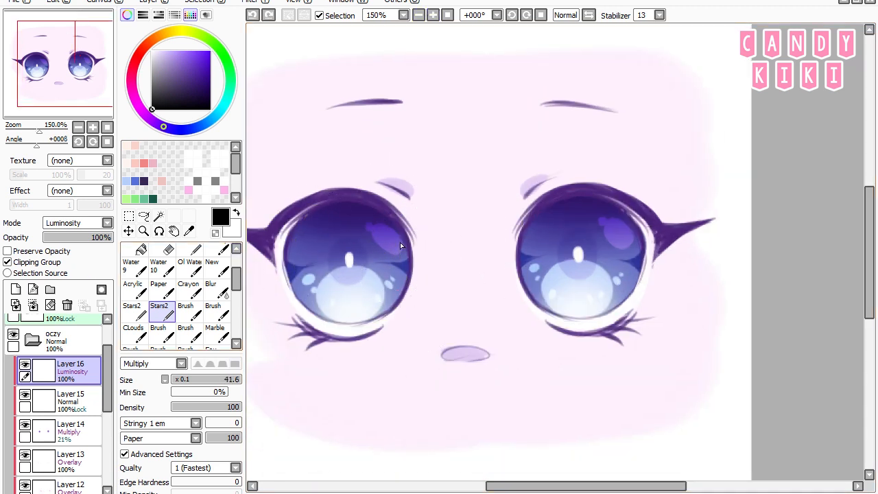
{"action": "left_click_drag", "start_coordinate": [174, 56], "coordinate": [174, 11]}
{"action": "left_click", "coordinate": [182, 30]}
{"action": "mouse_move", "coordinate": [364, 232]}
{"action": "left_mouse_down"}
{"action": "mouse_move", "coordinate": [315, 255]}
{"action": "mouse_move", "coordinate": [404, 265]}
{"action": "left_mouse_up"}
{"action": "key", "text": "ctrl+z"}
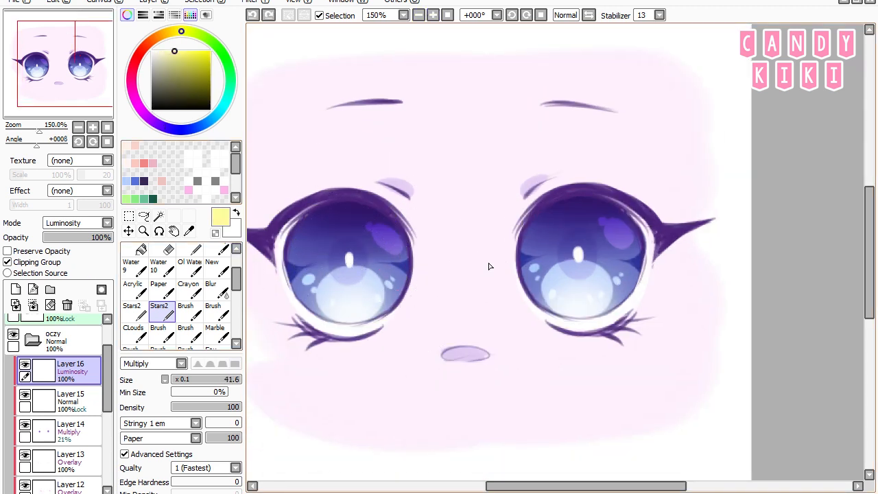
{"action": "left_click_drag", "start_coordinate": [305, 248], "coordinate": [432, 257]}
{"action": "left_click_drag", "start_coordinate": [535, 261], "coordinate": [631, 228]}
{"action": "left_click", "coordinate": [418, 16]}
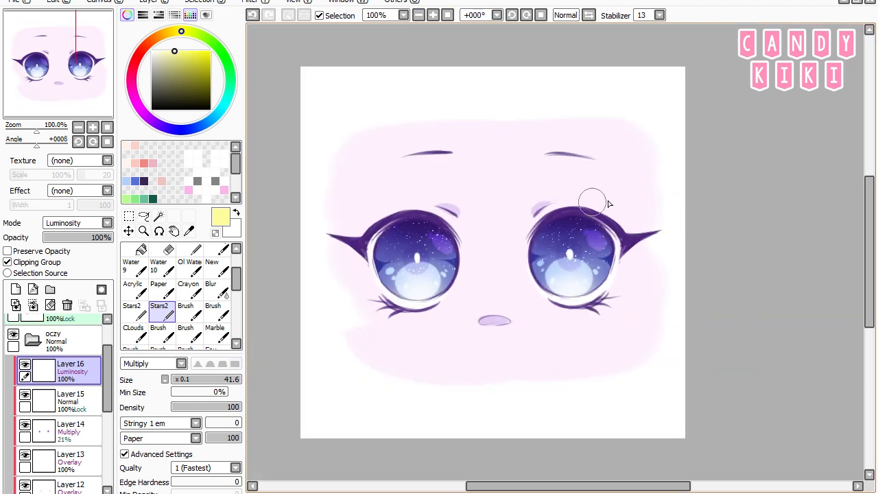
{"action": "left_click_drag", "start_coordinate": [107, 238], "coordinate": [62, 238]}
{"action": "left_click_drag", "start_coordinate": [755, 307], "coordinate": [755, 308]}
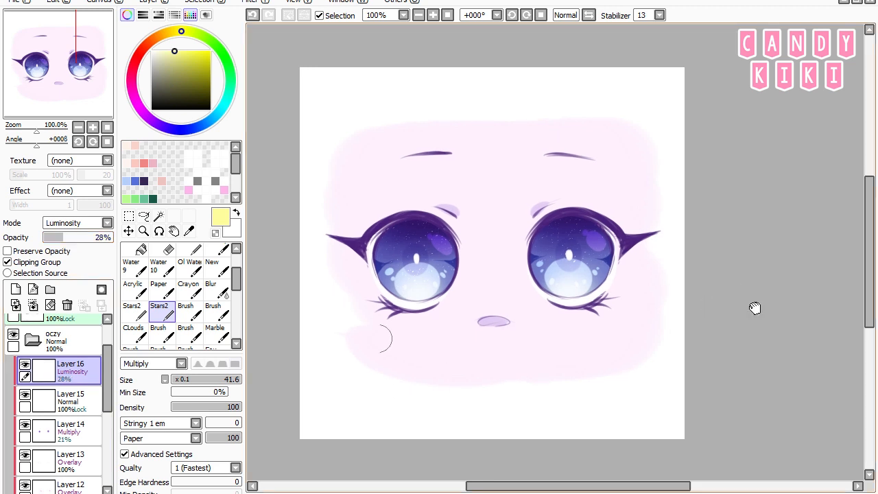
- Add a new unclipped layer above Layer6 at the top of the layer stack
{"action": "left_click_drag", "start_coordinate": [109, 407], "coordinate": [108, 387]}
{"action": "left_click", "coordinate": [62, 329]}
{"action": "left_click", "coordinate": [15, 288]}
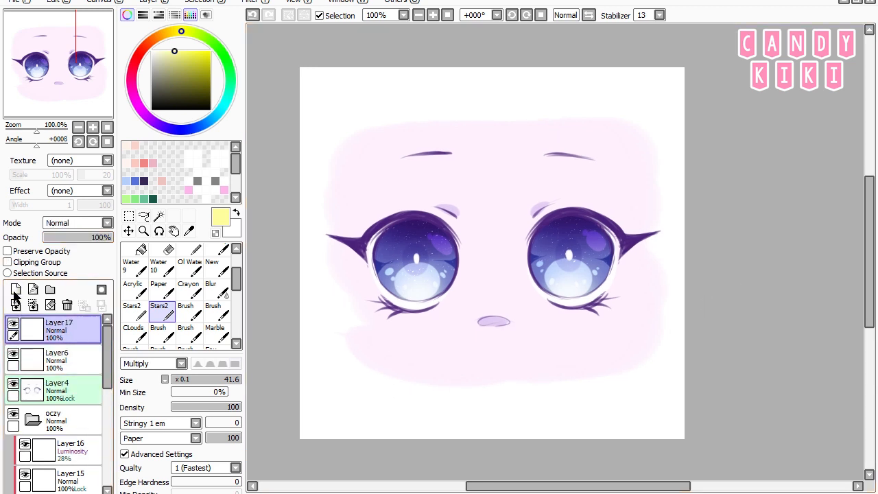
- Choose the Bunny brush and set its size to 23
{"action": "scroll", "coordinate": [236, 278], "scroll_direction": "up", "scroll_amount": 3}
{"action": "left_click", "coordinate": [132, 252]}
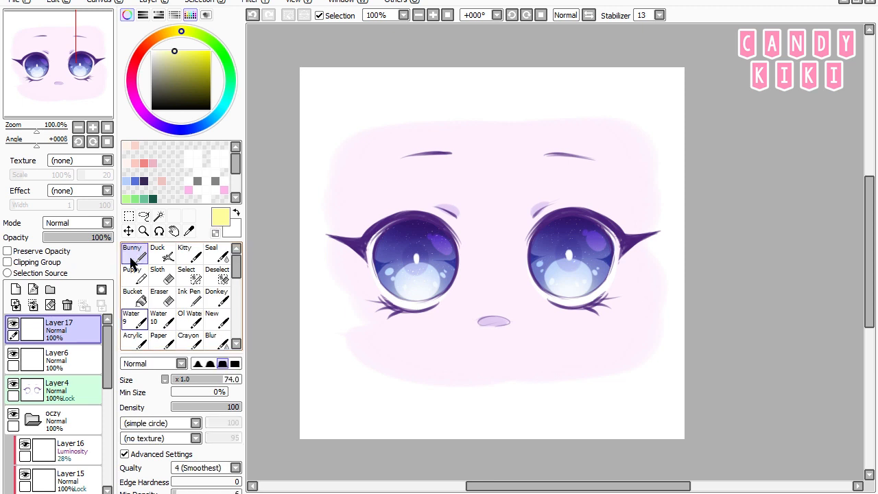
{"action": "left_click", "coordinate": [188, 379]}
- Try white highlight strokes across the upper iris and outer edge of the left eye, and undo them
{"action": "left_click_drag", "start_coordinate": [403, 237], "coordinate": [405, 237]}
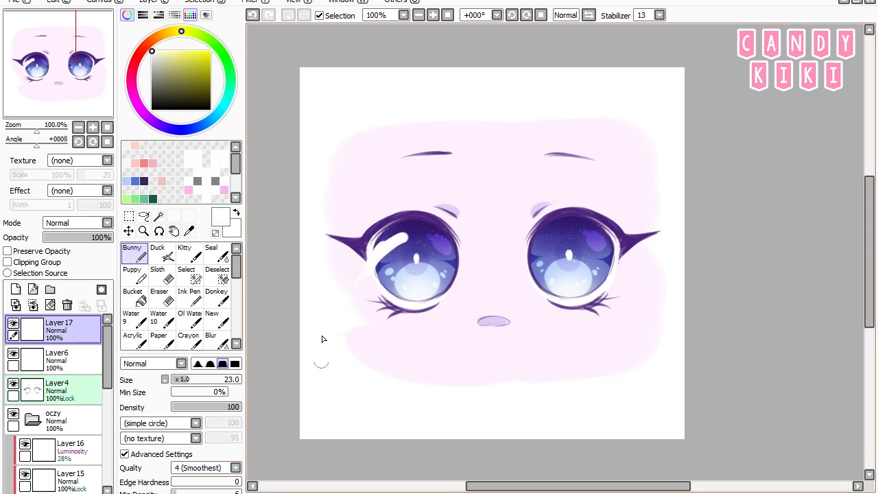
{"action": "mouse_move", "coordinate": [380, 267]}
{"action": "left_mouse_down"}
{"action": "mouse_move", "coordinate": [478, 282]}
{"action": "mouse_move", "coordinate": [366, 292]}
{"action": "left_mouse_up"}
{"action": "key", "text": "ctrl+z"}
{"action": "key", "text": "ctrl+z"}
- Try moving Layer17 into the oczy folder and painting white strokes over the left iris, and undo it all
{"action": "left_click_drag", "start_coordinate": [82, 321], "coordinate": [75, 435]}
{"action": "mouse_move", "coordinate": [472, 262]}
{"action": "left_mouse_down"}
{"action": "mouse_move", "coordinate": [376, 276]}
{"action": "mouse_move", "coordinate": [461, 262]}
{"action": "left_mouse_up"}
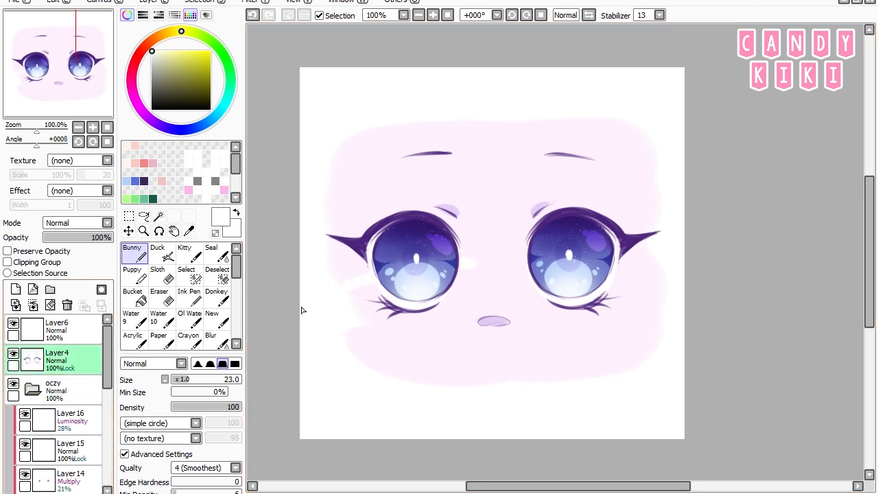
{"action": "scroll", "coordinate": [107, 374], "scroll_direction": "down", "scroll_amount": 5}
{"action": "mouse_move", "coordinate": [107, 370]}
{"action": "left_mouse_down"}
{"action": "mouse_move", "coordinate": [105, 459]}
{"action": "mouse_move", "coordinate": [77, 478]}
{"action": "mouse_move", "coordinate": [76, 408]}
{"action": "left_mouse_up"}
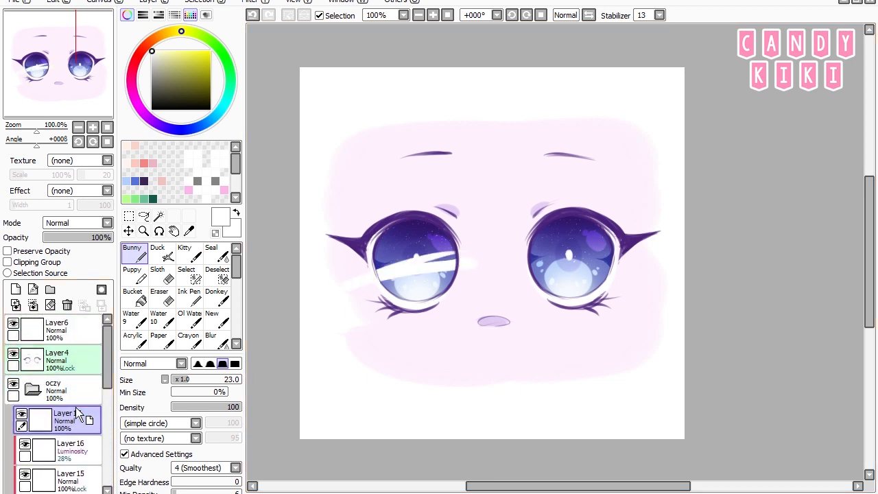
{"action": "mouse_move", "coordinate": [450, 260]}
{"action": "left_mouse_down"}
{"action": "mouse_move", "coordinate": [480, 236]}
{"action": "mouse_move", "coordinate": [448, 190]}
{"action": "mouse_move", "coordinate": [463, 225]}
{"action": "left_mouse_up"}
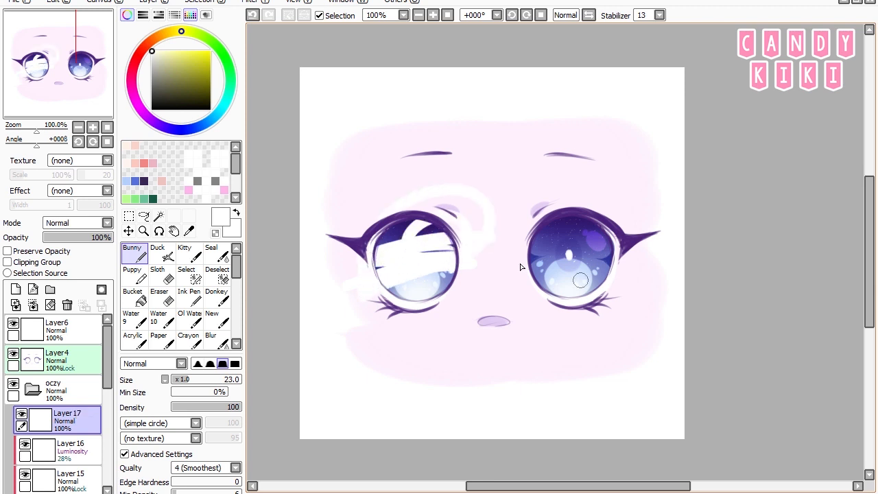
{"action": "key", "text": "ctrl+z"}
{"action": "key", "text": "ctrl+z"}
{"action": "key", "text": "ctrl+z"}
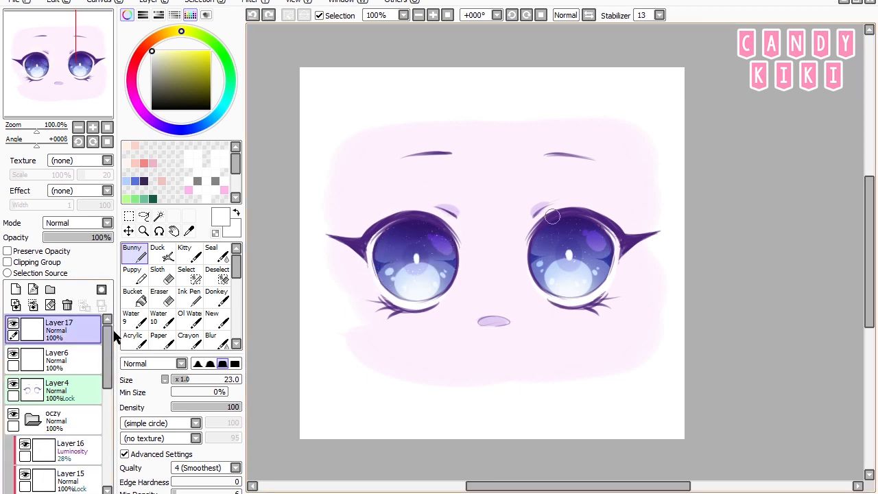
- Paint a large white oval highlight in the left eye's upper iris and reduce the Bunny brush to size 8
{"action": "left_click_drag", "start_coordinate": [392, 236], "coordinate": [389, 240]}
{"action": "key", "text": "bracketleft"}
{"action": "key", "text": "bracketleft"}
{"action": "key", "text": "bracketleft"}
{"action": "key", "text": "bracketleft"}
{"action": "key", "text": "bracketleft"}
{"action": "key", "text": "bracketleft"}
{"action": "key", "text": "bracketleft"}
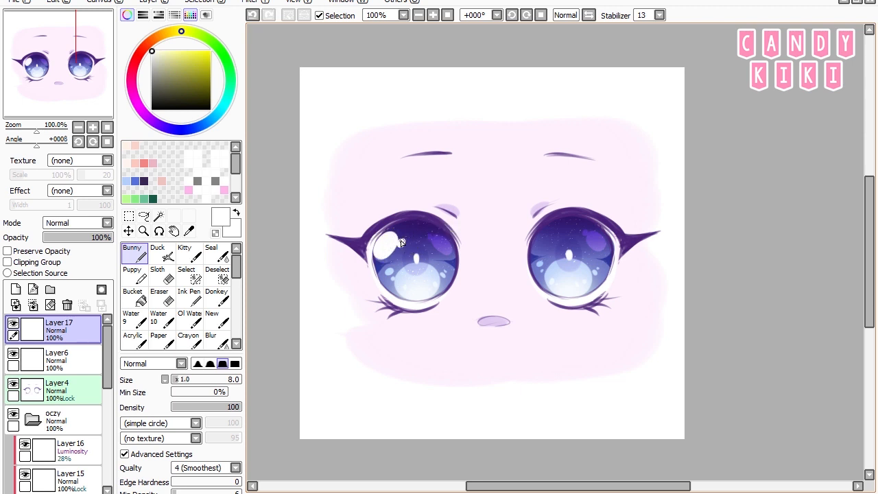
- Paint a matching white oval and small dot highlight in the right eye's upper iris, redoing strokes that do not fit
{"action": "key", "text": "bracketright"}
{"action": "key", "text": "bracketright"}
{"action": "key", "text": "bracketright"}
{"action": "key", "text": "bracketright"}
{"action": "key", "text": "bracketright"}
{"action": "key", "text": "bracketright"}
{"action": "key", "text": "bracketright"}
{"action": "left_click_drag", "start_coordinate": [545, 238], "coordinate": [544, 242]}
{"action": "key", "text": "ctrl+z"}
{"action": "mouse_move", "coordinate": [579, 237]}
{"action": "left_mouse_down"}
{"action": "mouse_move", "coordinate": [561, 236]}
{"action": "mouse_move", "coordinate": [586, 240]}
{"action": "mouse_move", "coordinate": [560, 237]}
{"action": "left_mouse_up"}
{"action": "key", "text": "ctrl+z"}
{"action": "key", "text": "ctrl+z"}
{"action": "left_click_drag", "start_coordinate": [701, 329], "coordinate": [691, 328]}
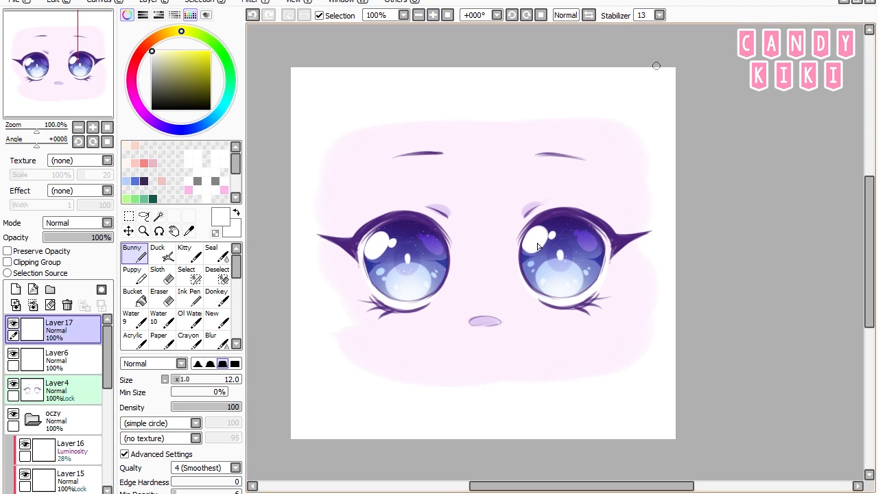
- Reduce the Bunny brush to size 7 and add tiny white highlight marks along the lower edges of both irises
{"action": "key", "text": "bracketleft"}
{"action": "key", "text": "bracketleft"}
{"action": "key", "text": "bracketleft"}
{"action": "key", "text": "bracketleft"}
{"action": "key", "text": "ctrl+z"}
{"action": "left_click_drag", "start_coordinate": [385, 305], "coordinate": [386, 306]}
{"action": "key", "text": "ctrl+z"}
{"action": "left_click_drag", "start_coordinate": [604, 267], "coordinate": [602, 274]}
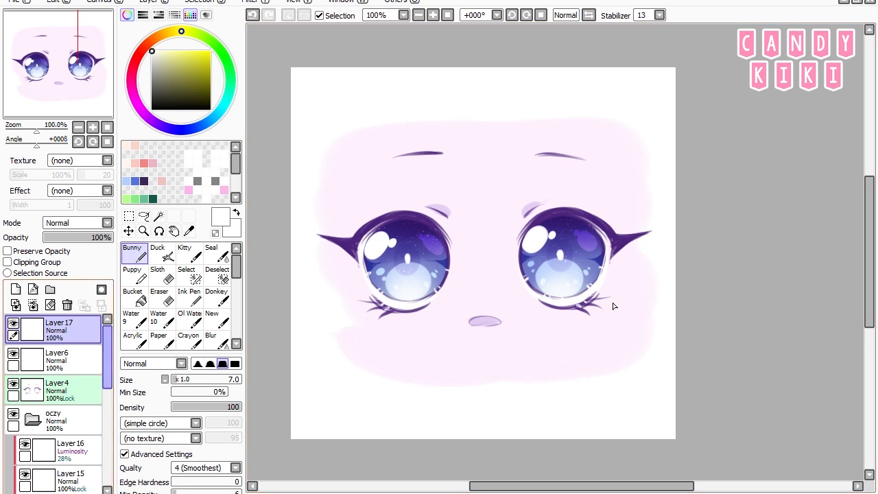
- Add a new clipped layer above Layer16 in the oczy folder
{"action": "scroll", "coordinate": [102, 407], "scroll_direction": "down", "scroll_amount": 10}
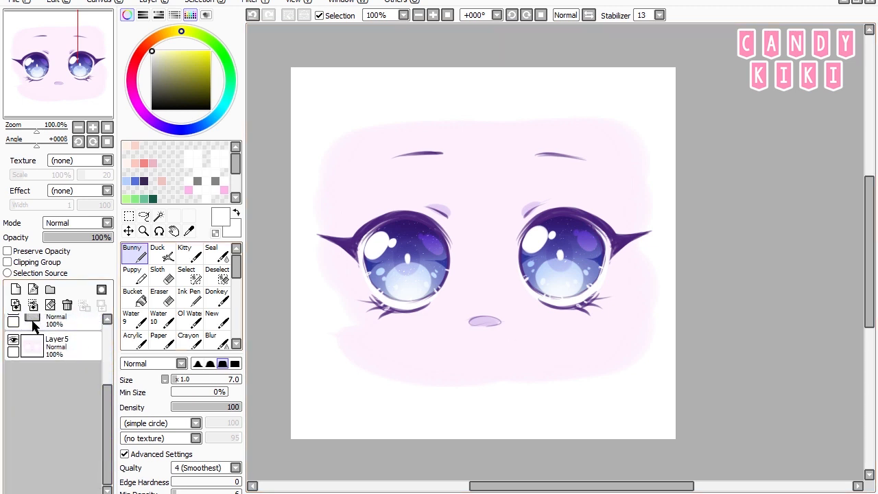
{"action": "scroll", "coordinate": [34, 328], "scroll_direction": "up", "scroll_amount": 3}
{"action": "left_click", "coordinate": [78, 459]}
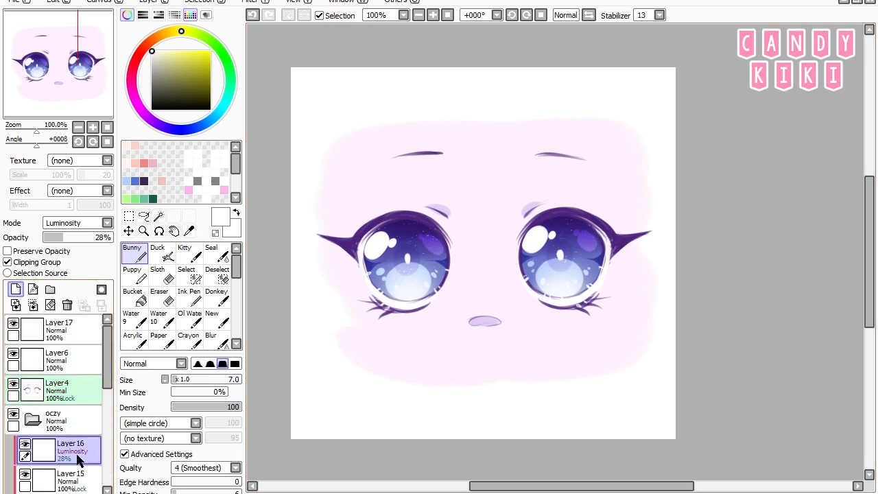
{"action": "left_click", "coordinate": [16, 289]}
{"action": "left_click", "coordinate": [41, 263]}
- Airbrush a soft pale-grey sheen over the upper part of both irises with the Duck brush at size 31
{"action": "left_click", "coordinate": [166, 246]}
{"action": "left_click_drag", "start_coordinate": [165, 60], "coordinate": [142, 60]}
{"action": "left_click_drag", "start_coordinate": [209, 122], "coordinate": [219, 113]}
{"action": "left_click_drag", "start_coordinate": [432, 241], "coordinate": [424, 241]}
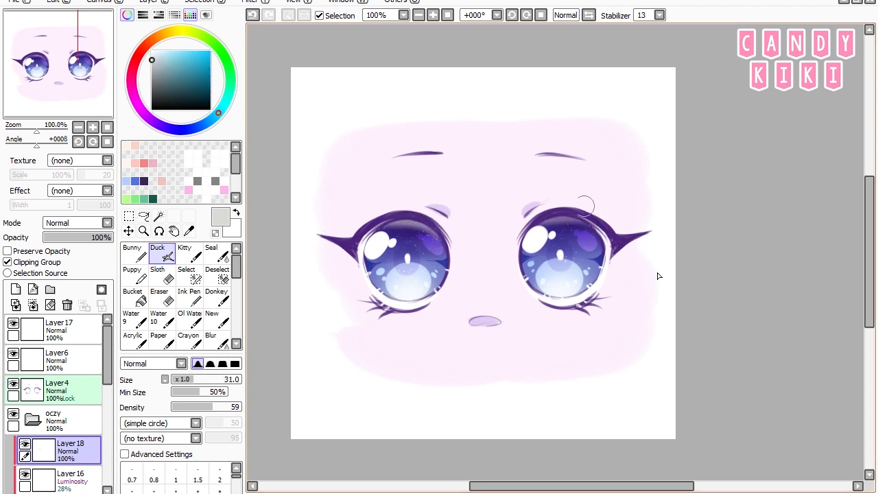
{"action": "mouse_move", "coordinate": [579, 221]}
{"action": "left_mouse_down"}
{"action": "mouse_move", "coordinate": [557, 221]}
{"action": "mouse_move", "coordinate": [597, 236]}
{"action": "left_mouse_up"}
- Blend the sheen on both irises with the Seal brush at size 31 and lower Layer18's opacity to 49%
{"action": "left_click", "coordinate": [217, 253]}
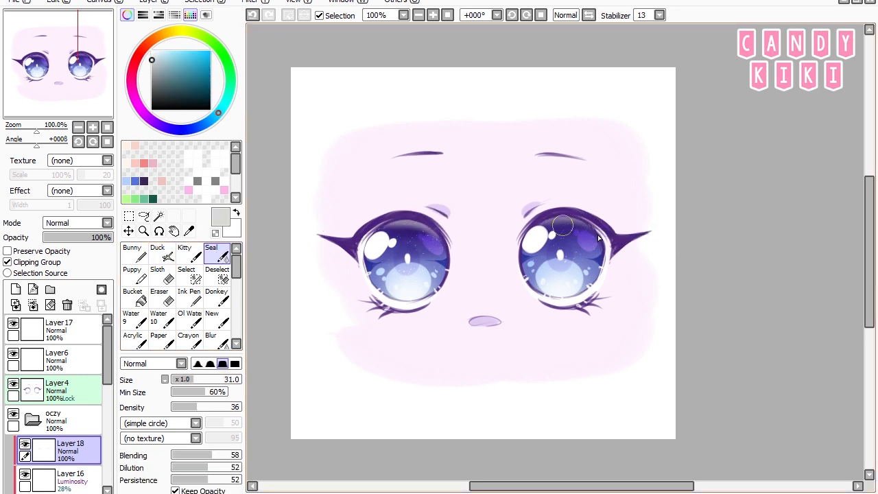
{"action": "left_click_drag", "start_coordinate": [425, 241], "coordinate": [399, 237]}
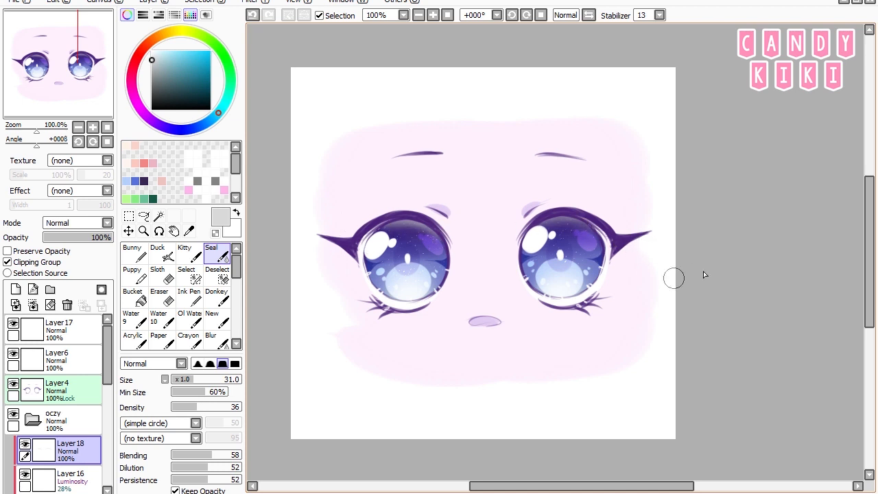
{"action": "left_click", "coordinate": [85, 237]}
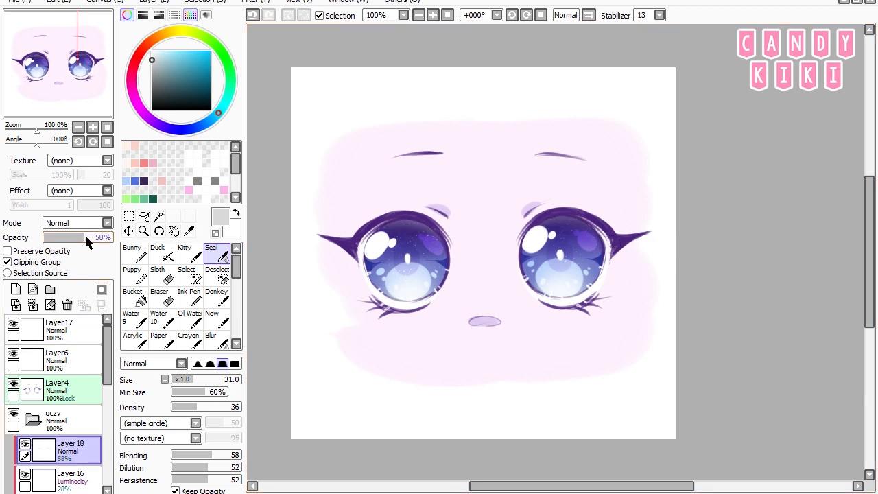
{"action": "left_click_drag", "start_coordinate": [85, 237], "coordinate": [77, 240]}
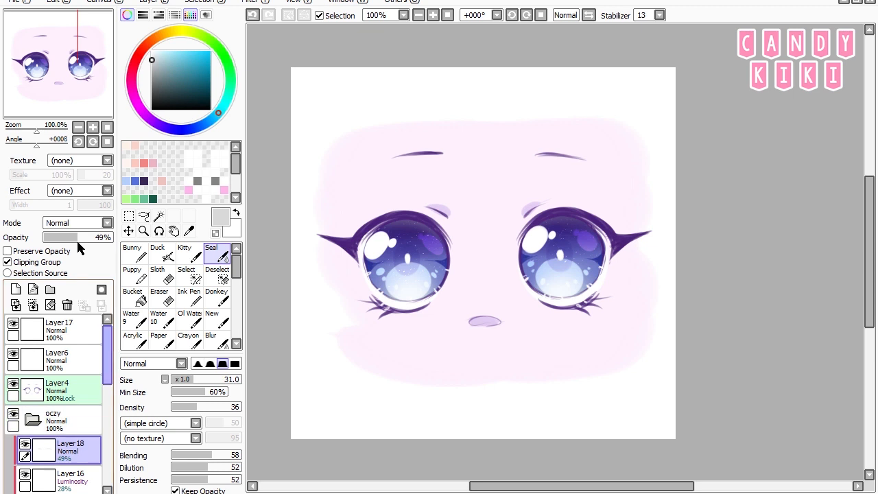
- Collapse the oczy folder and add a new clipped layer above Layer5
{"action": "left_click", "coordinate": [31, 417]}
{"action": "left_click", "coordinate": [66, 448]}
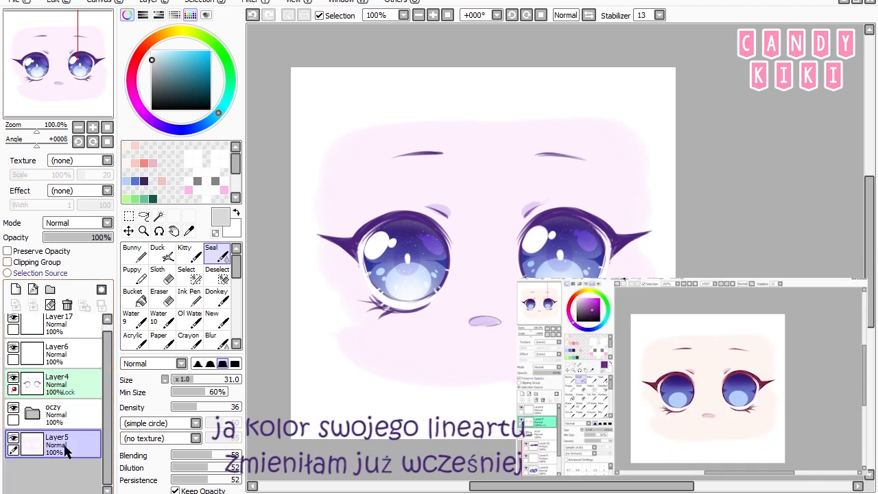
{"action": "left_click", "coordinate": [16, 289]}
{"action": "left_click", "coordinate": [43, 264]}
- Shade the upper eye whites in muted purple with the Bunny brush and soften the shading with the Seal brush at size 23
{"action": "left_click", "coordinate": [135, 255]}
{"action": "left_click", "coordinate": [163, 61]}
{"action": "mouse_move", "coordinate": [134, 95]}
{"action": "left_mouse_down"}
{"action": "mouse_move", "coordinate": [140, 113]}
{"action": "mouse_move", "coordinate": [169, 129]}
{"action": "left_mouse_up"}
{"action": "left_click", "coordinate": [164, 64]}
{"action": "left_click", "coordinate": [162, 126]}
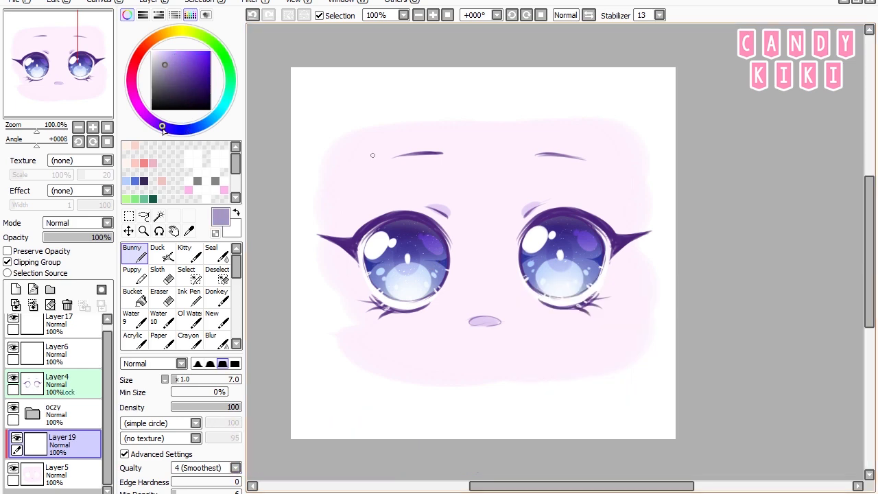
{"action": "left_click", "coordinate": [188, 379]}
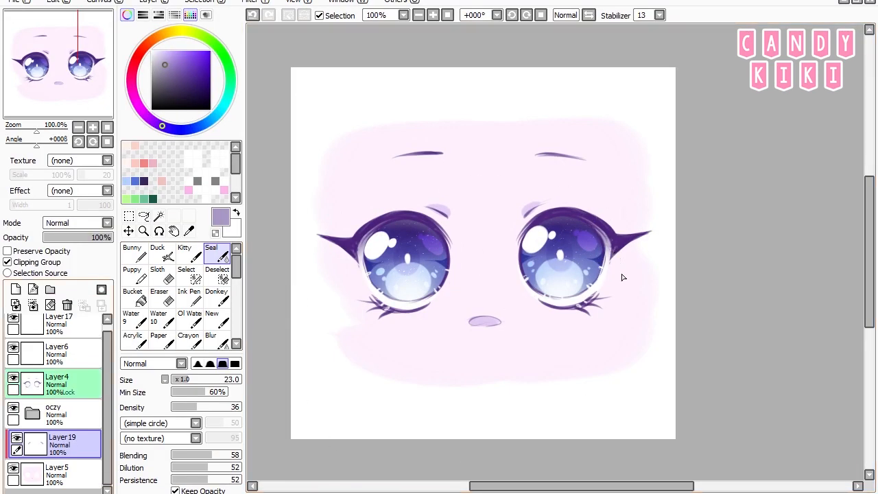
- Add a new clipped layer above the line art on Layer4
{"action": "scroll", "coordinate": [108, 388], "scroll_direction": "up", "scroll_amount": 1}
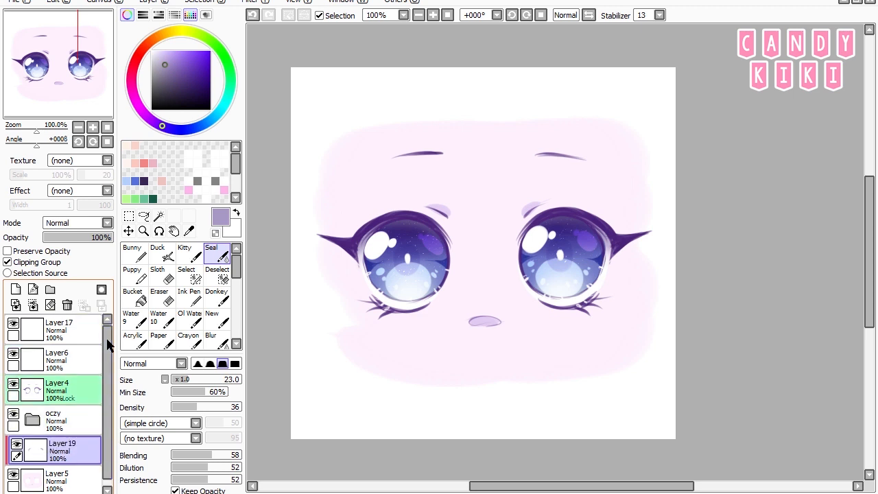
{"action": "left_click", "coordinate": [59, 390]}
{"action": "left_click", "coordinate": [16, 289]}
{"action": "left_click", "coordinate": [44, 262]}
- Airbrush sampled pale pink over the eye line art with the Duck brush at size 47 and set Layer20's blending mode to Overlay
{"action": "left_click", "coordinate": [162, 255]}
{"action": "right_click", "coordinate": [424, 260]}
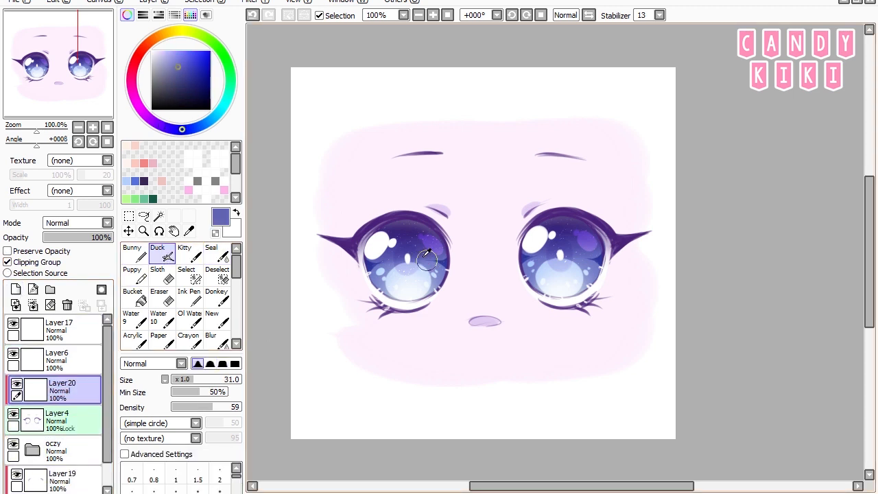
{"action": "right_click", "coordinate": [497, 219]}
{"action": "mouse_move", "coordinate": [465, 276]}
{"action": "left_mouse_down"}
{"action": "mouse_move", "coordinate": [448, 283]}
{"action": "mouse_move", "coordinate": [501, 270]}
{"action": "mouse_move", "coordinate": [423, 253]}
{"action": "left_mouse_up"}
{"action": "left_click", "coordinate": [71, 220]}
{"action": "left_click", "coordinate": [69, 277]}
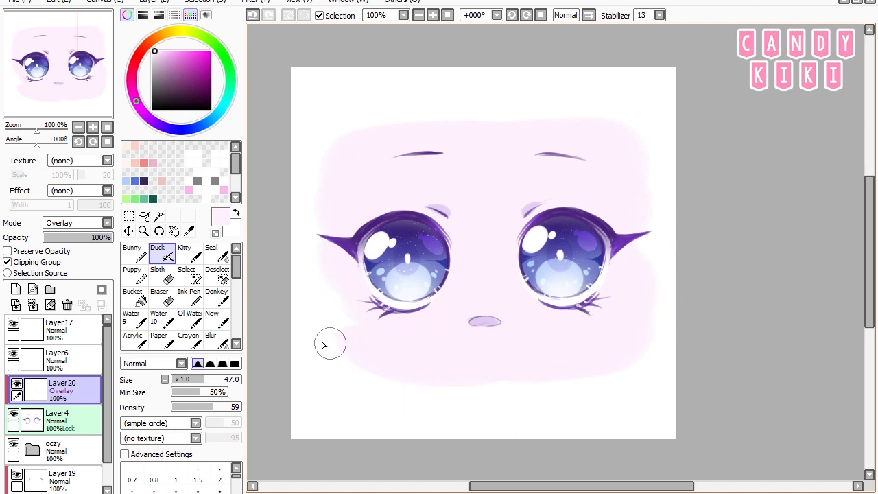
{"action": "key", "text": "ctrl+z"}
{"action": "left_click_drag", "start_coordinate": [376, 315], "coordinate": [377, 321]}
- Draw a small dark-purple motif near the canvas's lower right on Layer17 with the Bunny brush at size 7
{"action": "left_click", "coordinate": [419, 15]}
{"action": "left_click_drag", "start_coordinate": [751, 353], "coordinate": [733, 359]}
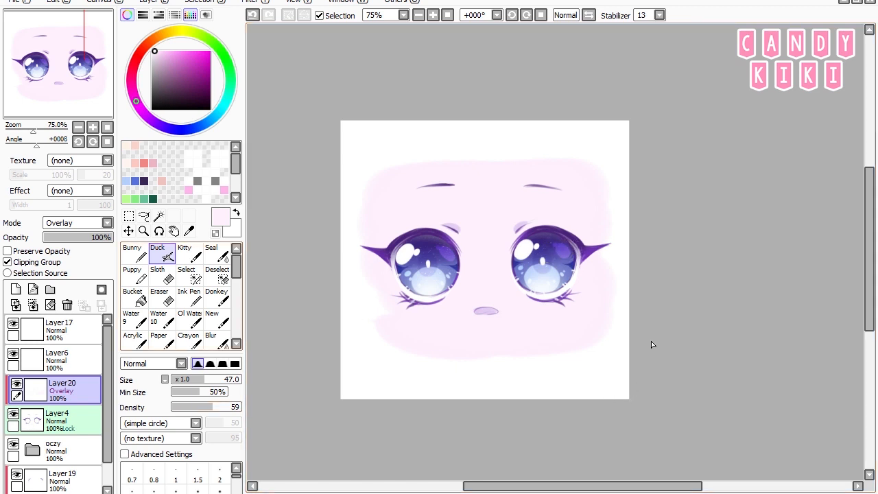
{"action": "left_click", "coordinate": [132, 254]}
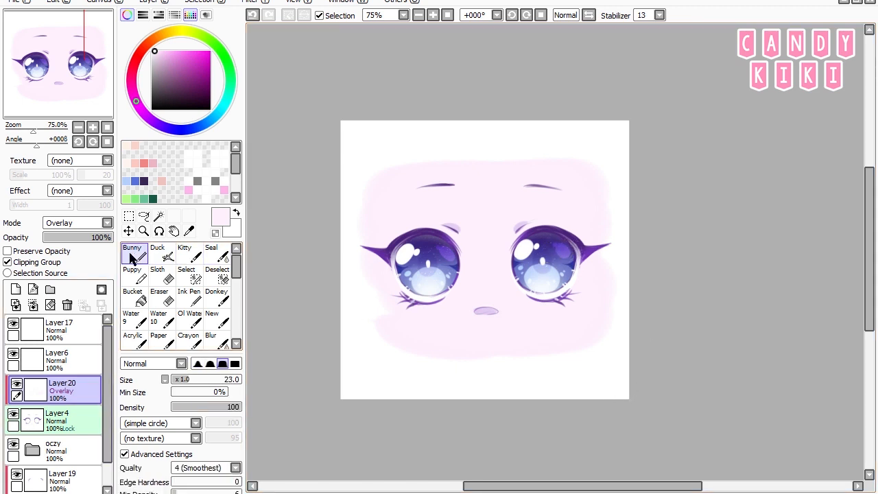
{"action": "left_click", "coordinate": [144, 181]}
{"action": "mouse_move", "coordinate": [571, 334]}
{"action": "left_mouse_down"}
{"action": "mouse_move", "coordinate": [555, 334]}
{"action": "mouse_move", "coordinate": [557, 352]}
{"action": "left_mouse_up"}
{"action": "left_click", "coordinate": [71, 336]}
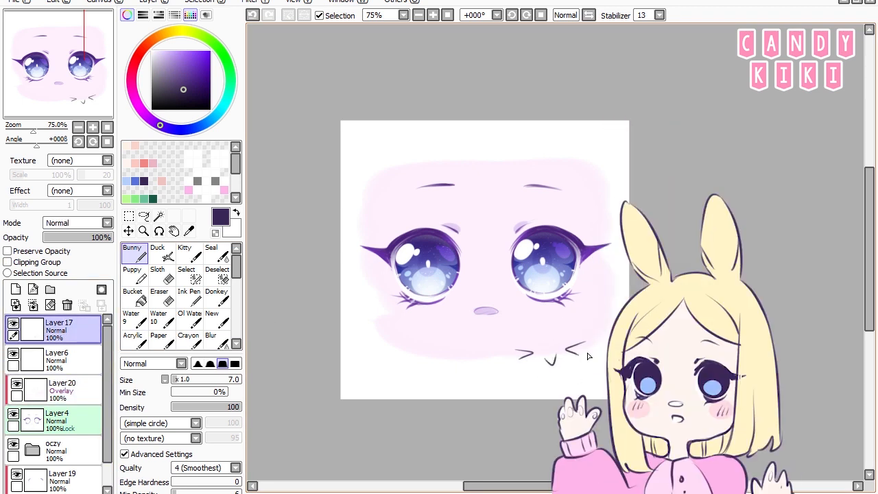